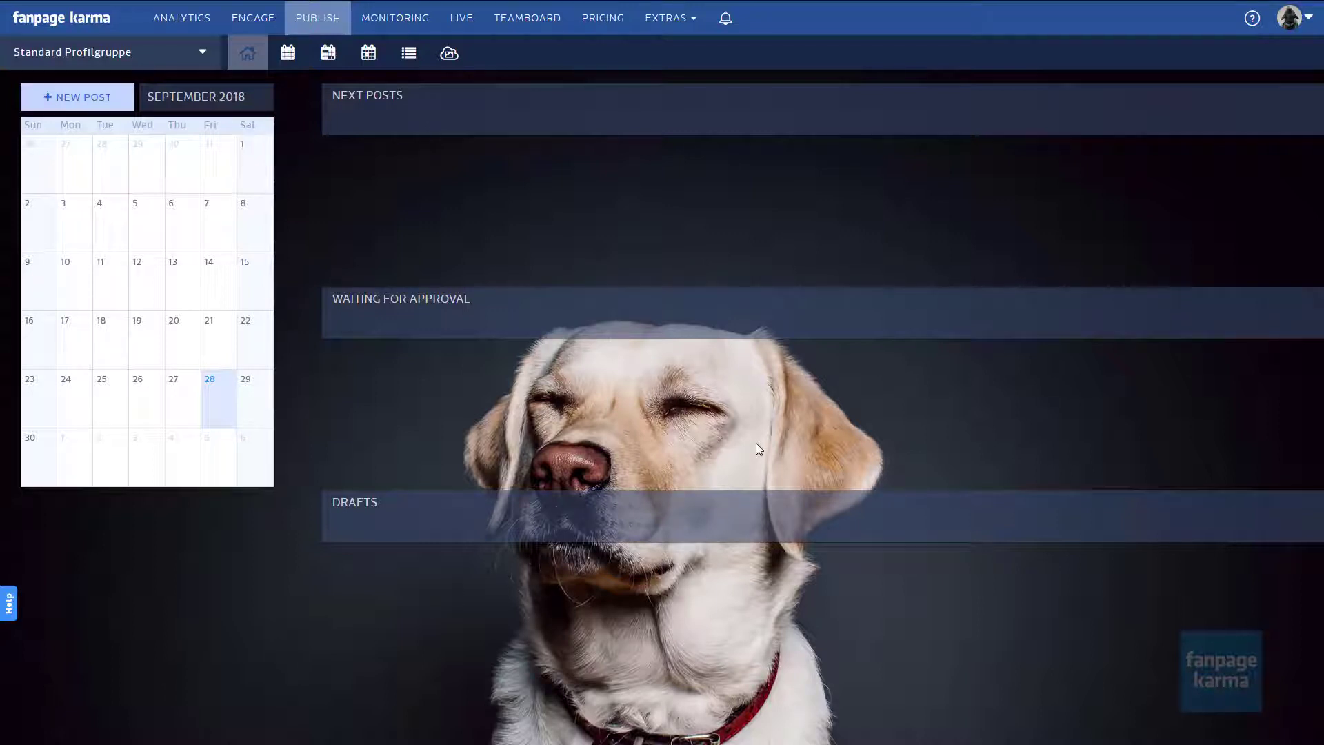
In the profile settings, add the Facebook profile Insight Berlin for Publish only, assigned to Standard Profilgruppe.
left_click(1291, 17)
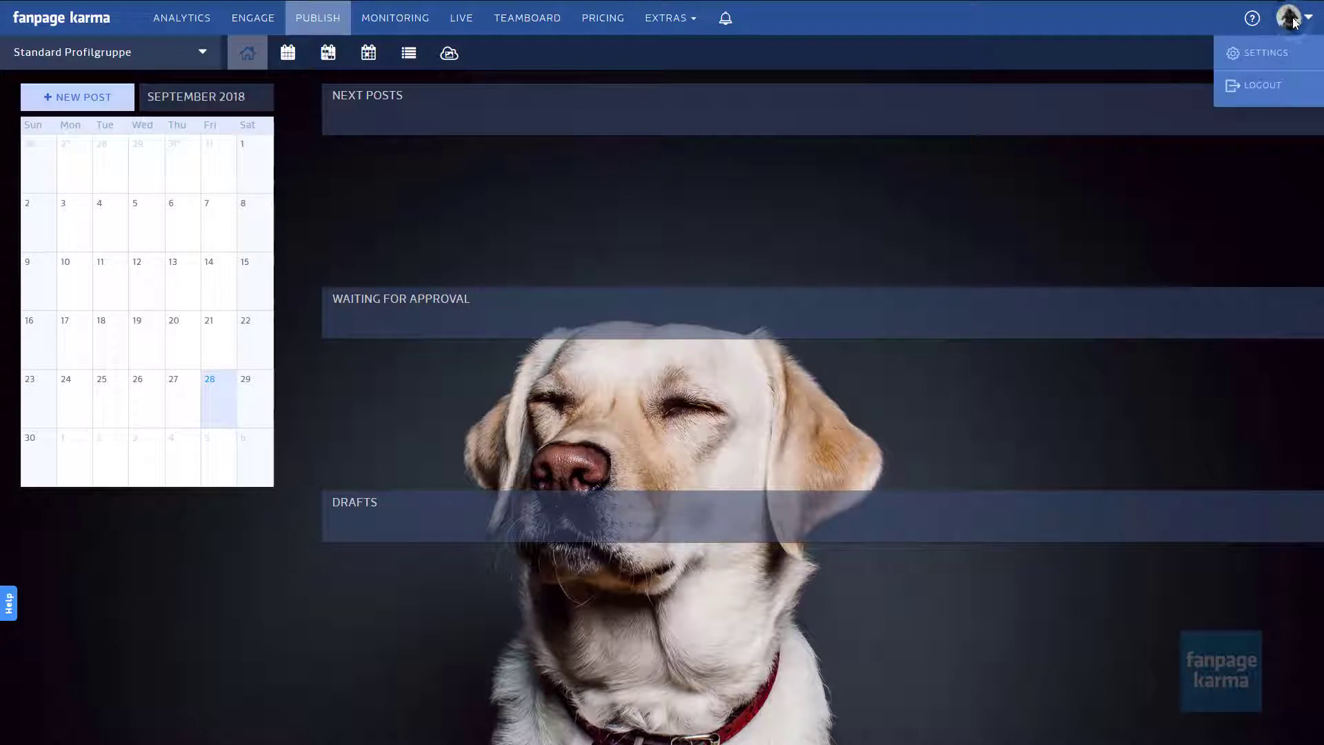
left_click(1268, 57)
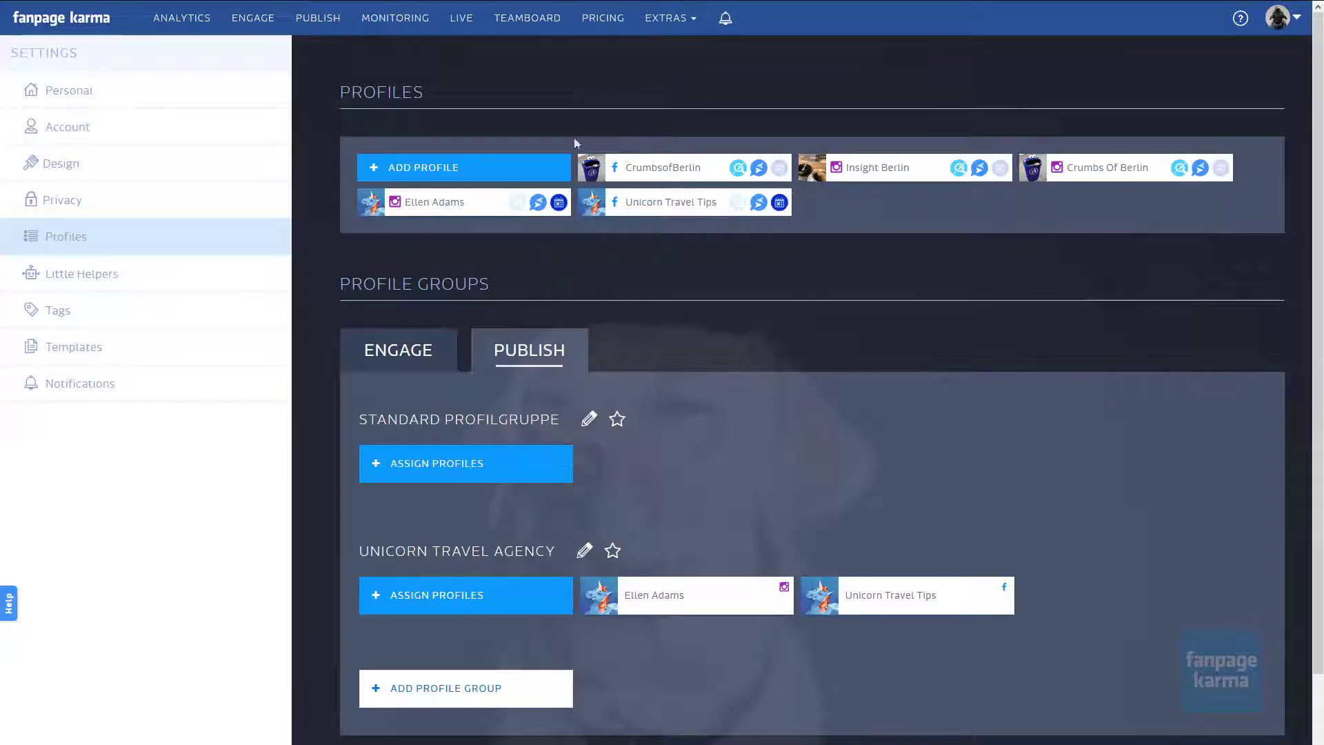
left_click(455, 178)
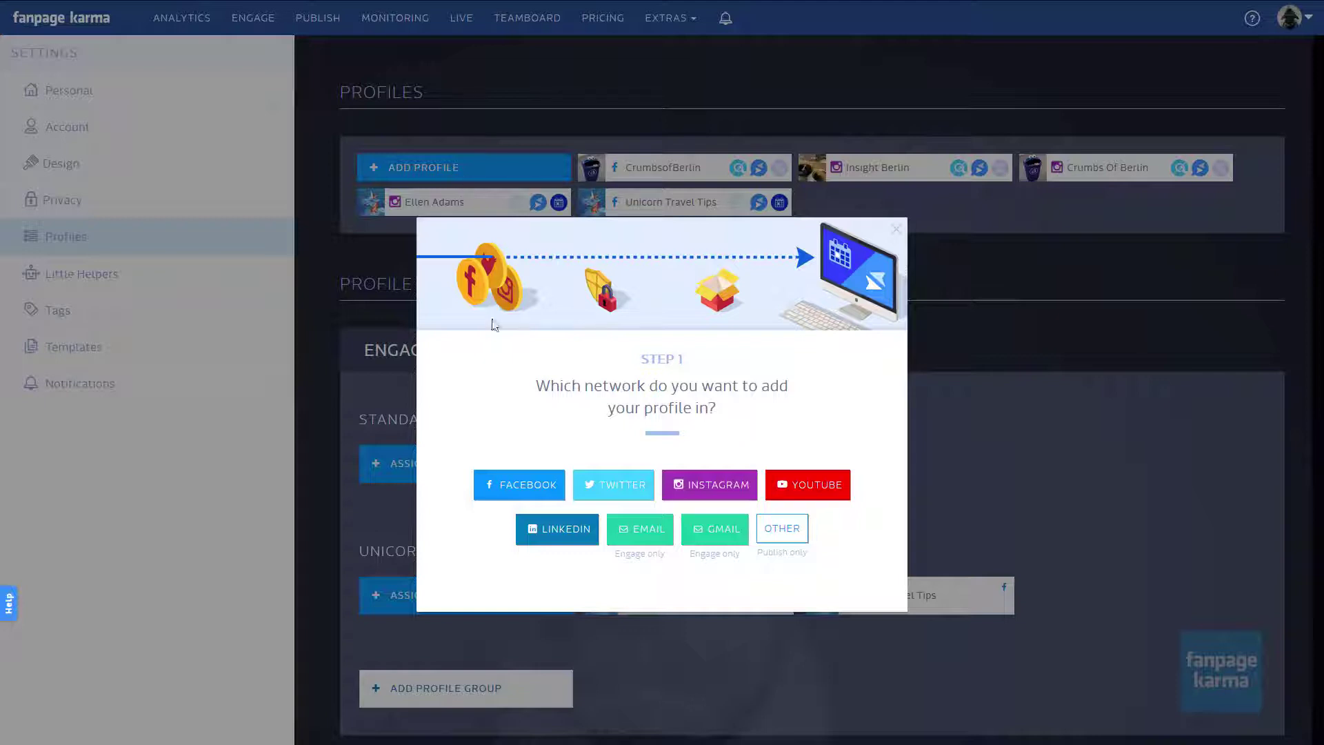
left_click(521, 485)
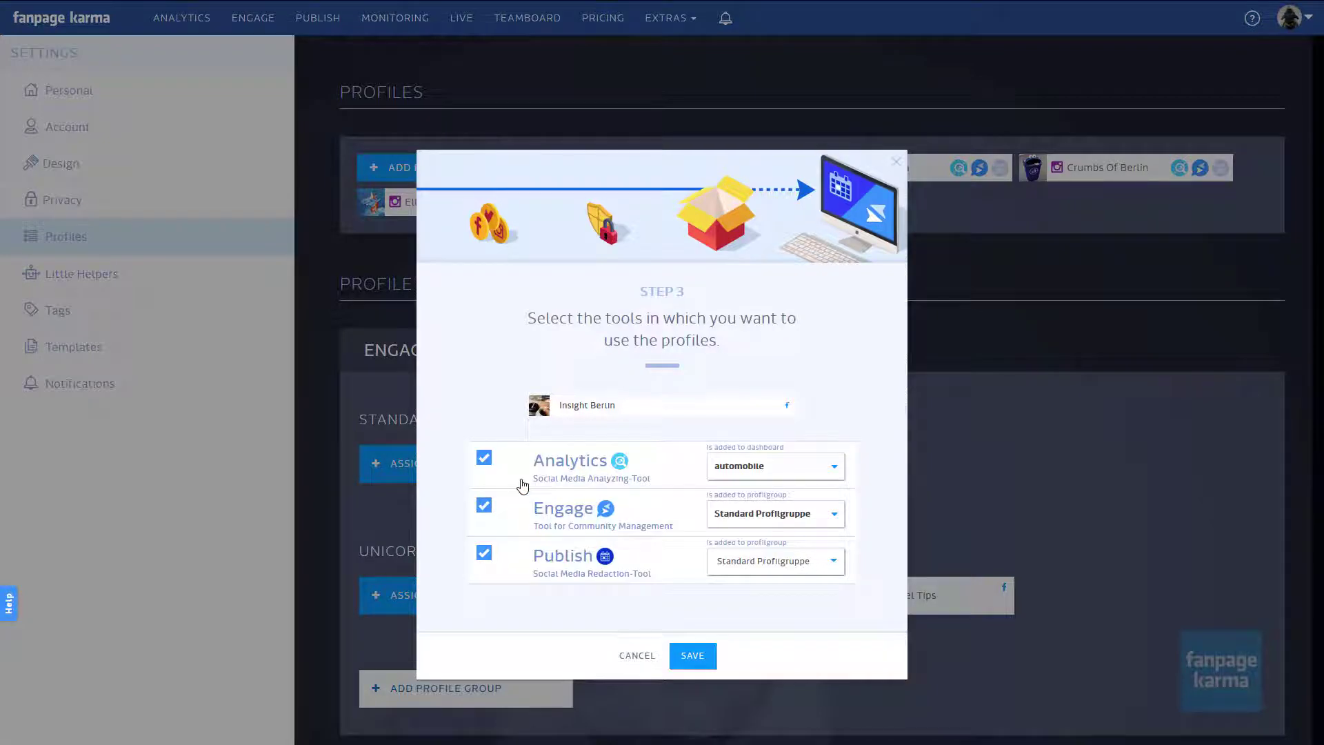
left_click(484, 457)
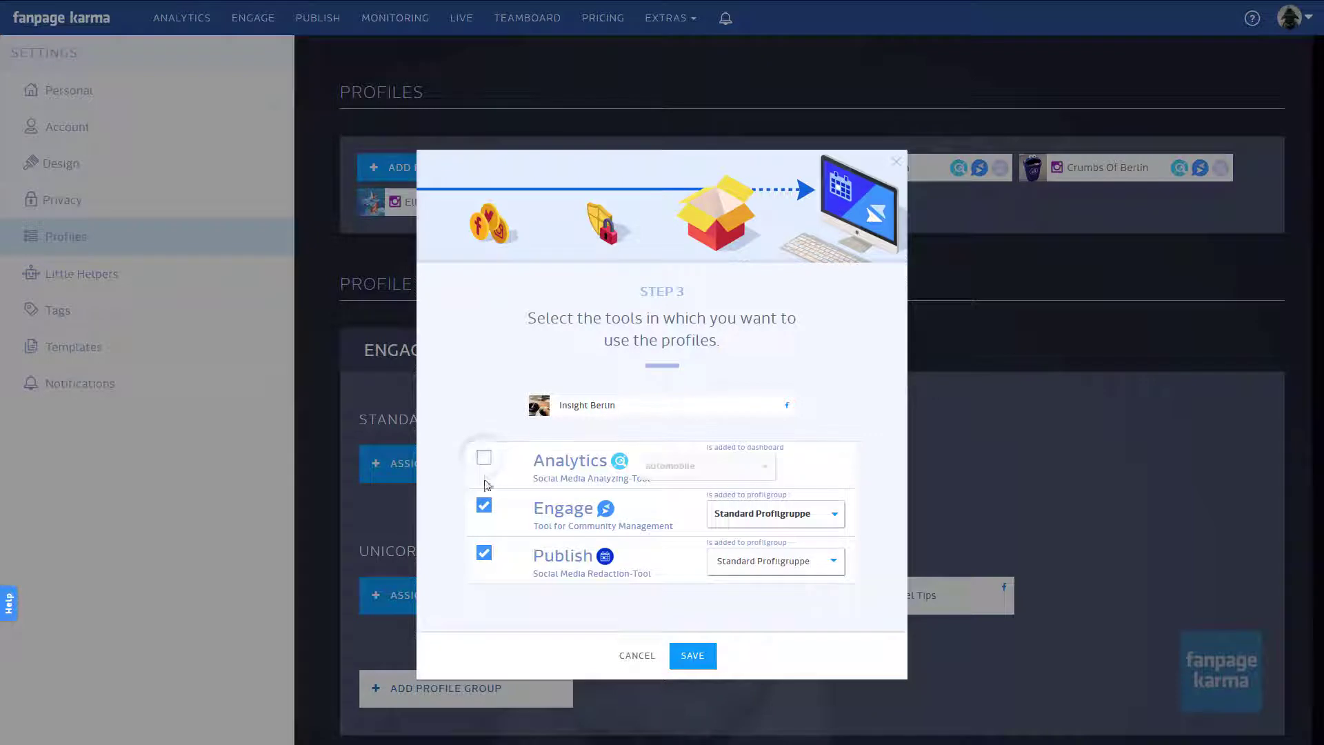
left_click(484, 506)
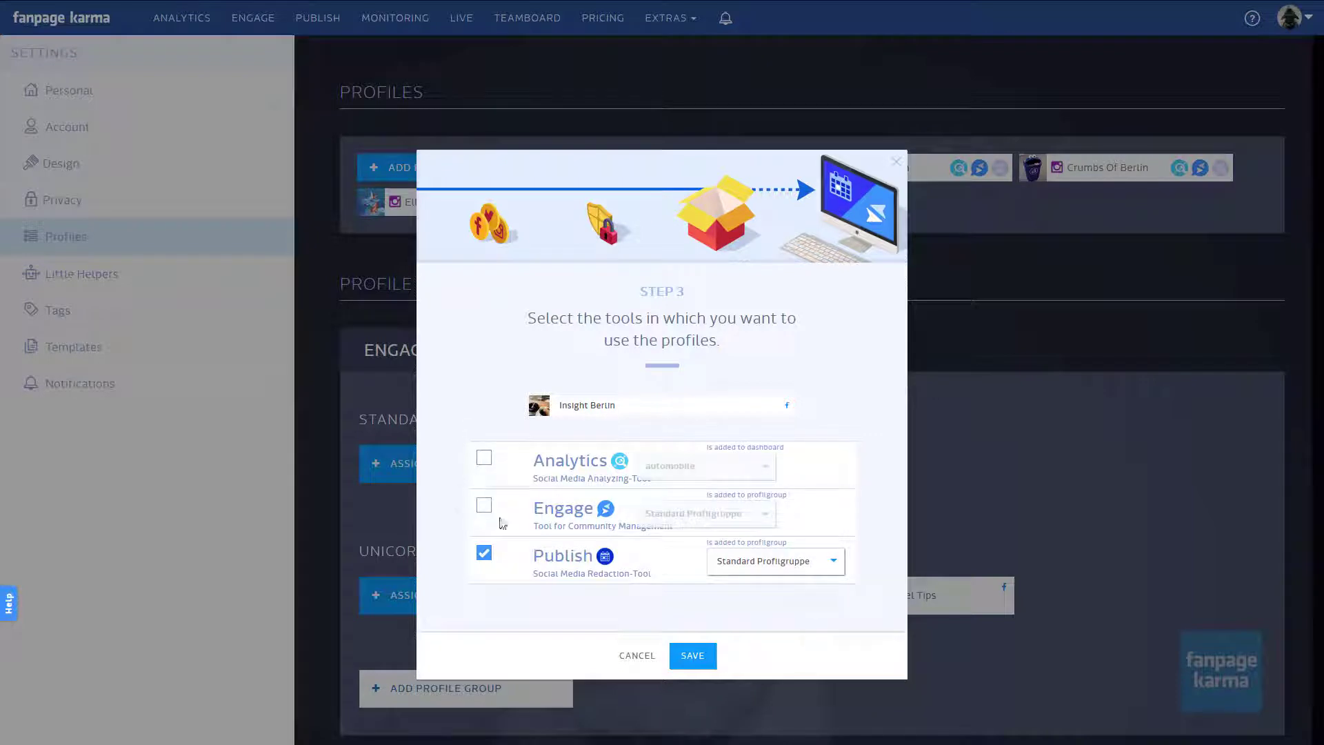
left_click(691, 655)
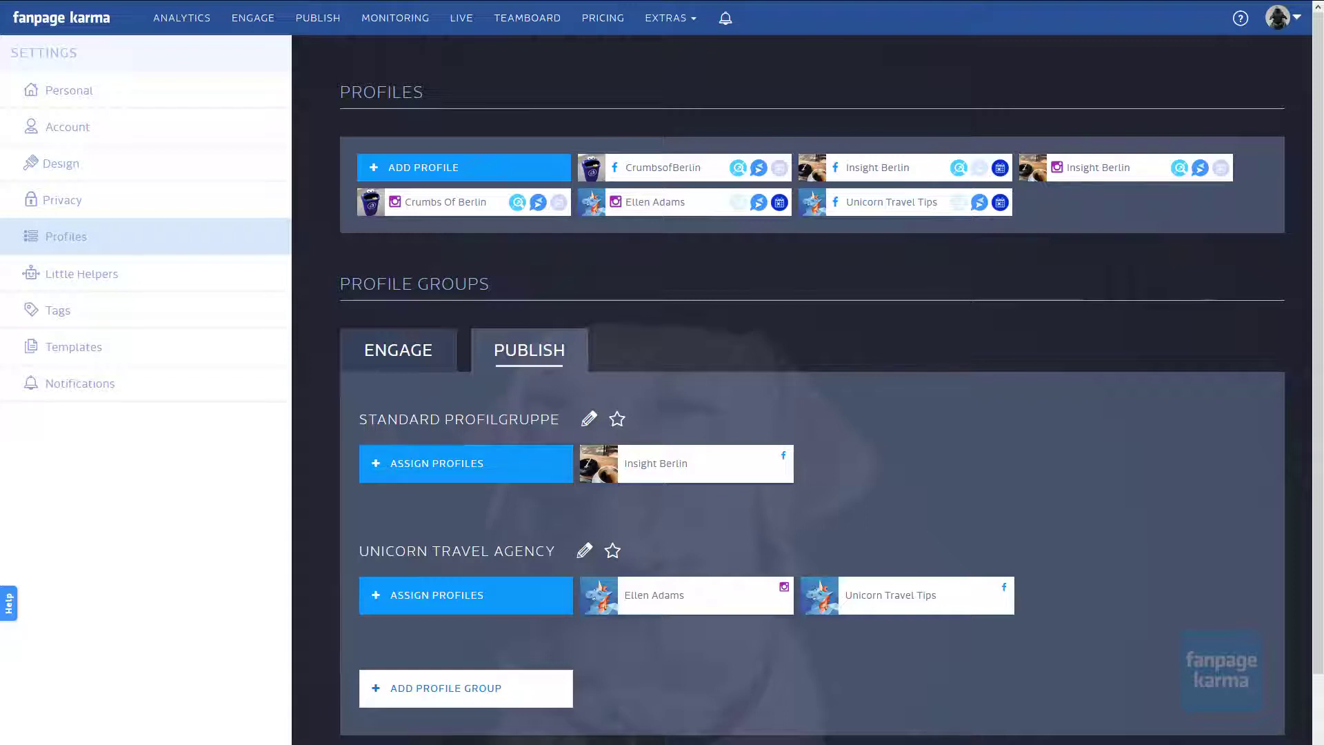
Create a Publish profile group named Demo and grant access to all three active users.
left_click(481, 695)
type("Demo")
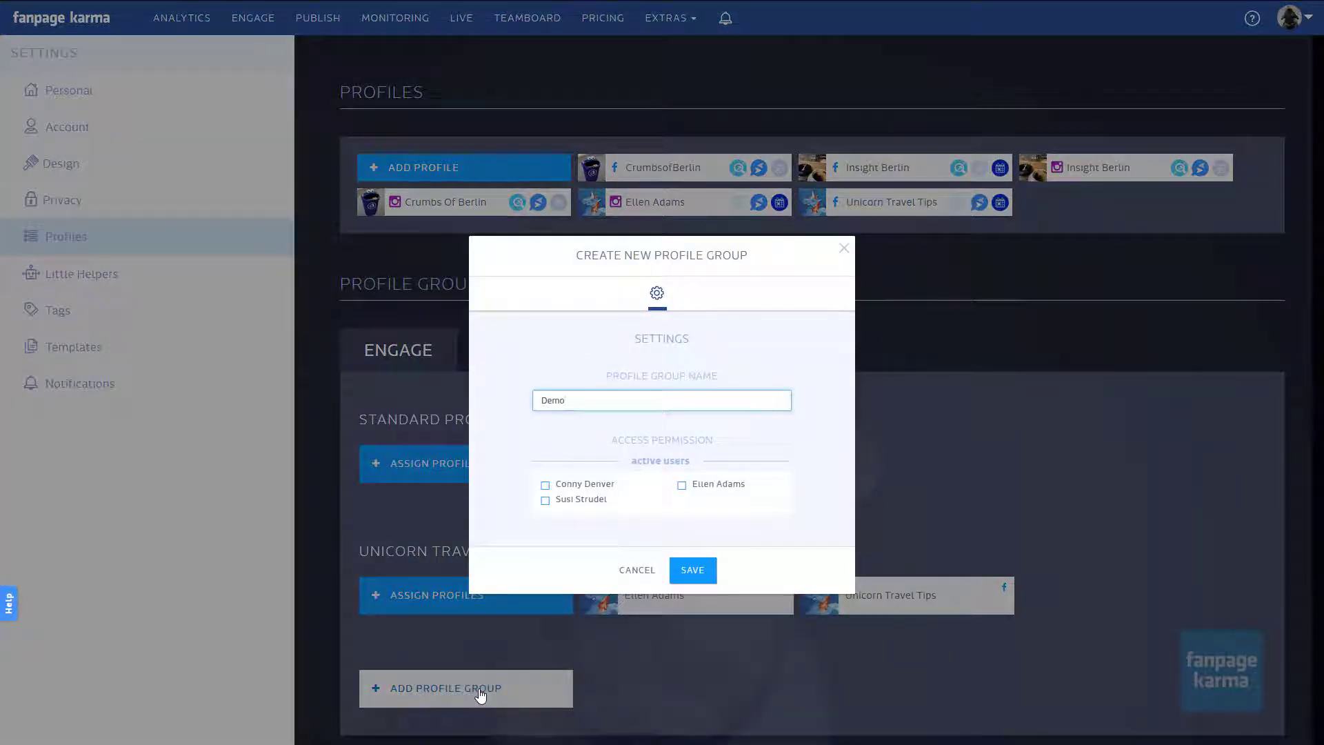
left_click(544, 486)
left_click(544, 500)
left_click(682, 486)
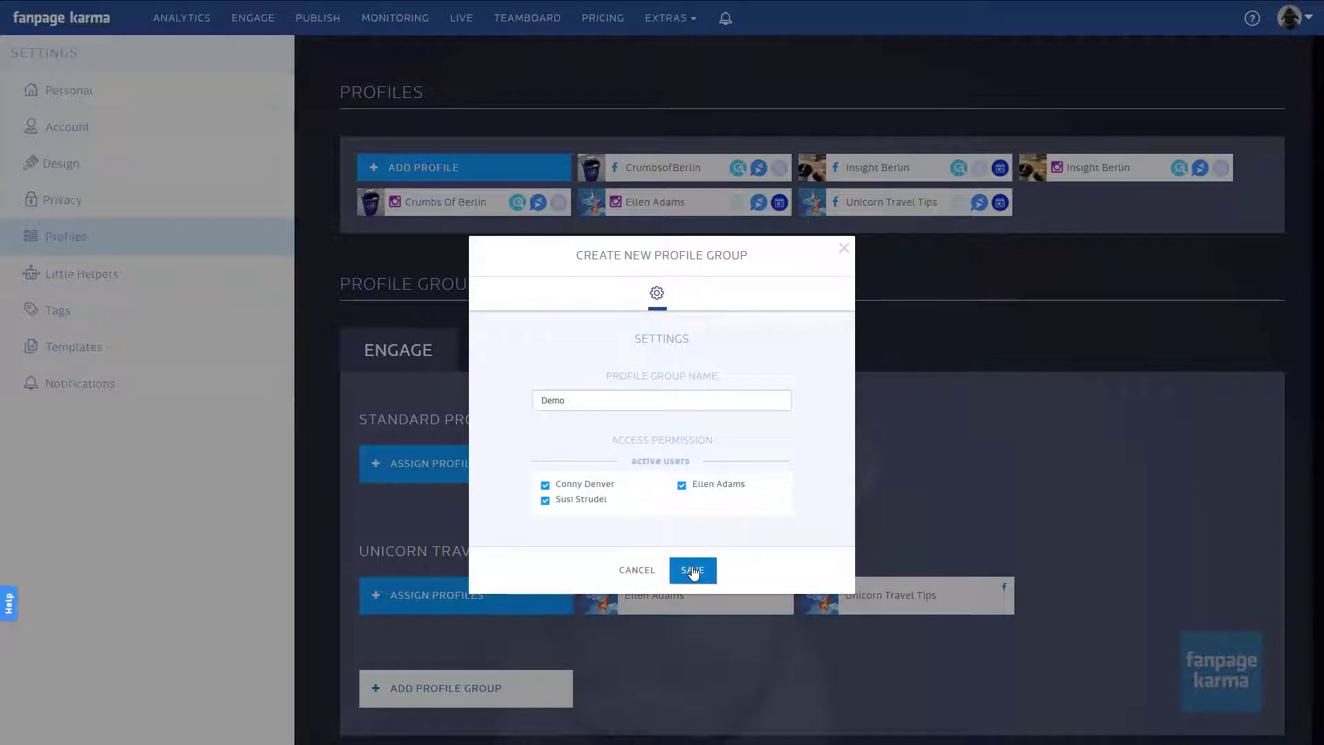
left_click(693, 571)
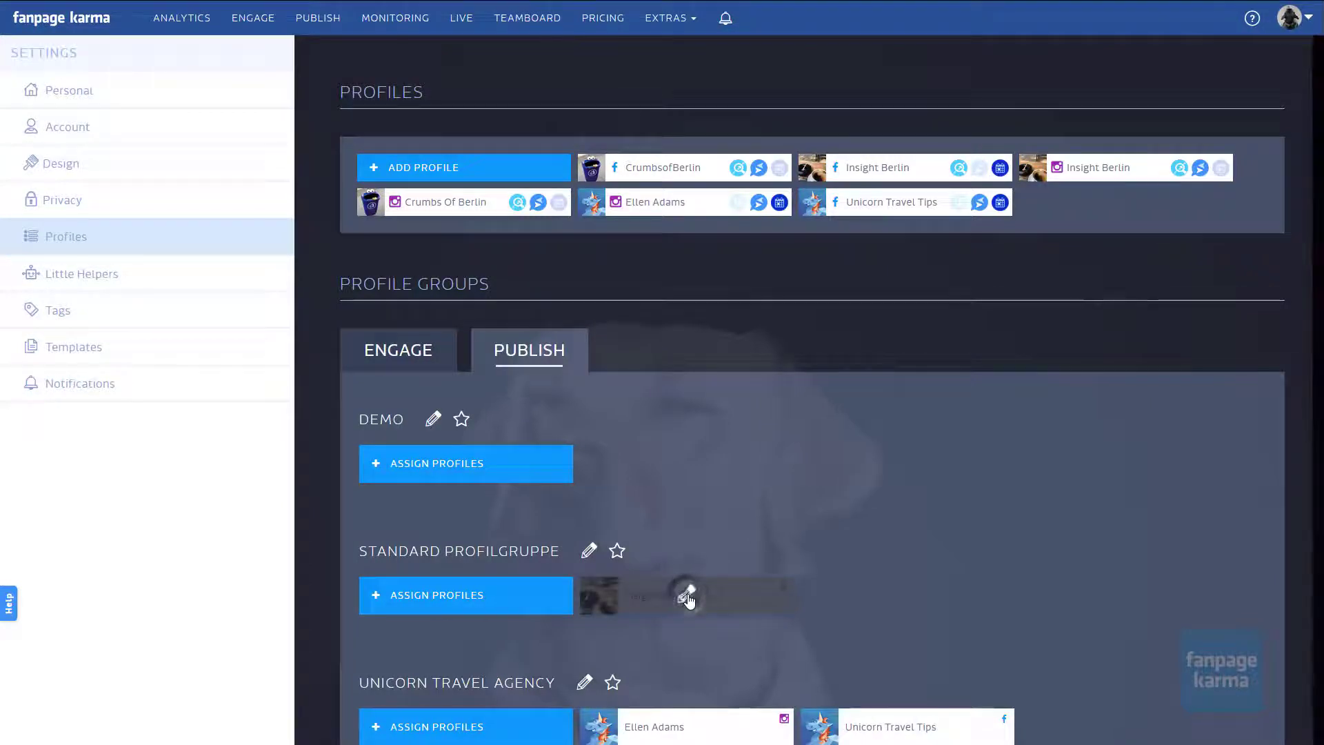
Remove Insight Berlin from Standard Profilgruppe and assign the Facebook and Instagram profiles of Insight Berlin and Crumbs of Berlin to Demo.
left_click(688, 596)
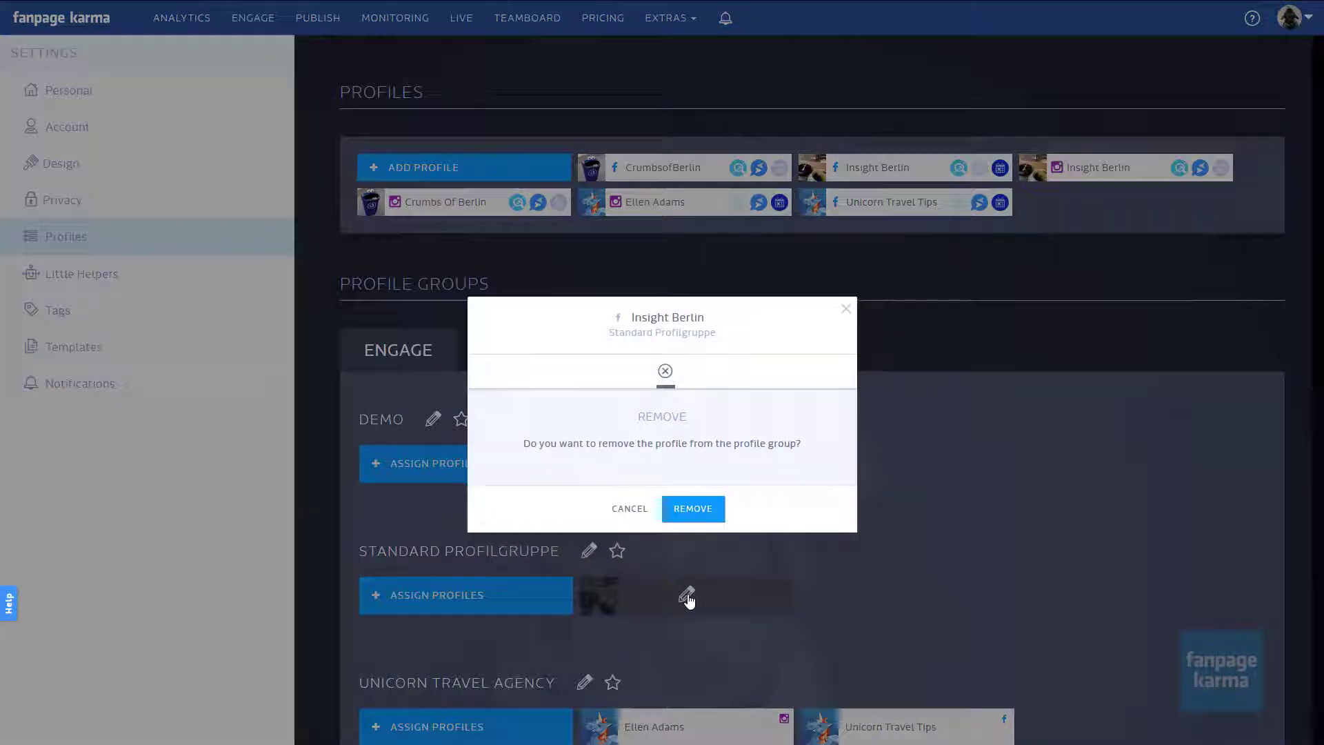
left_click(693, 509)
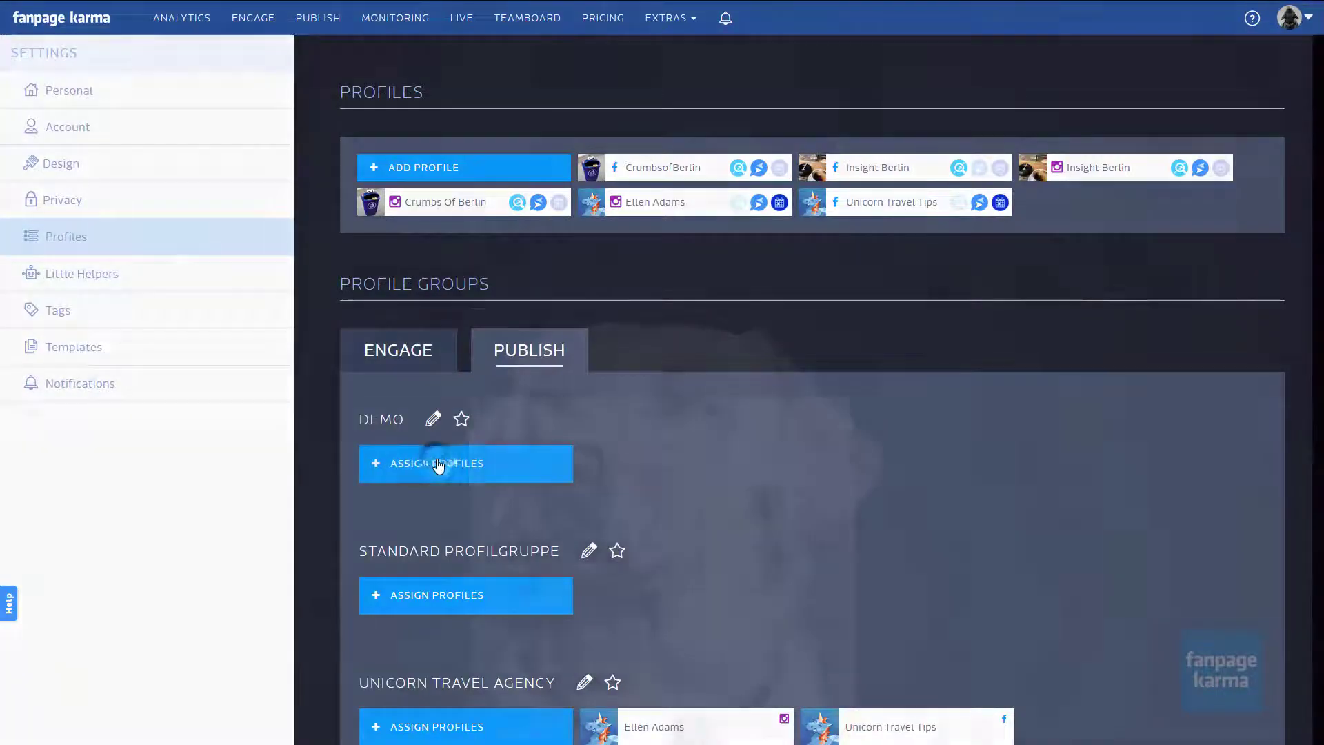
left_click(438, 466)
left_click(501, 423)
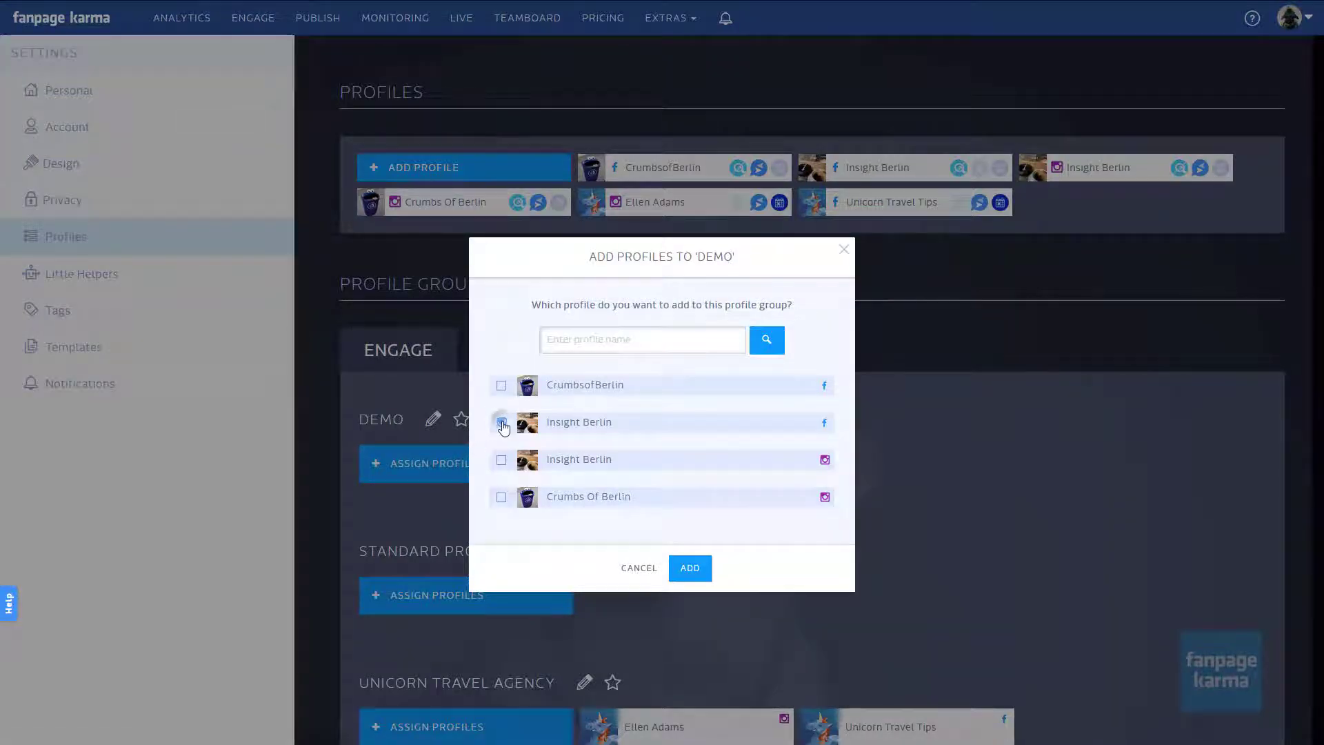
left_click(501, 385)
left_click(501, 460)
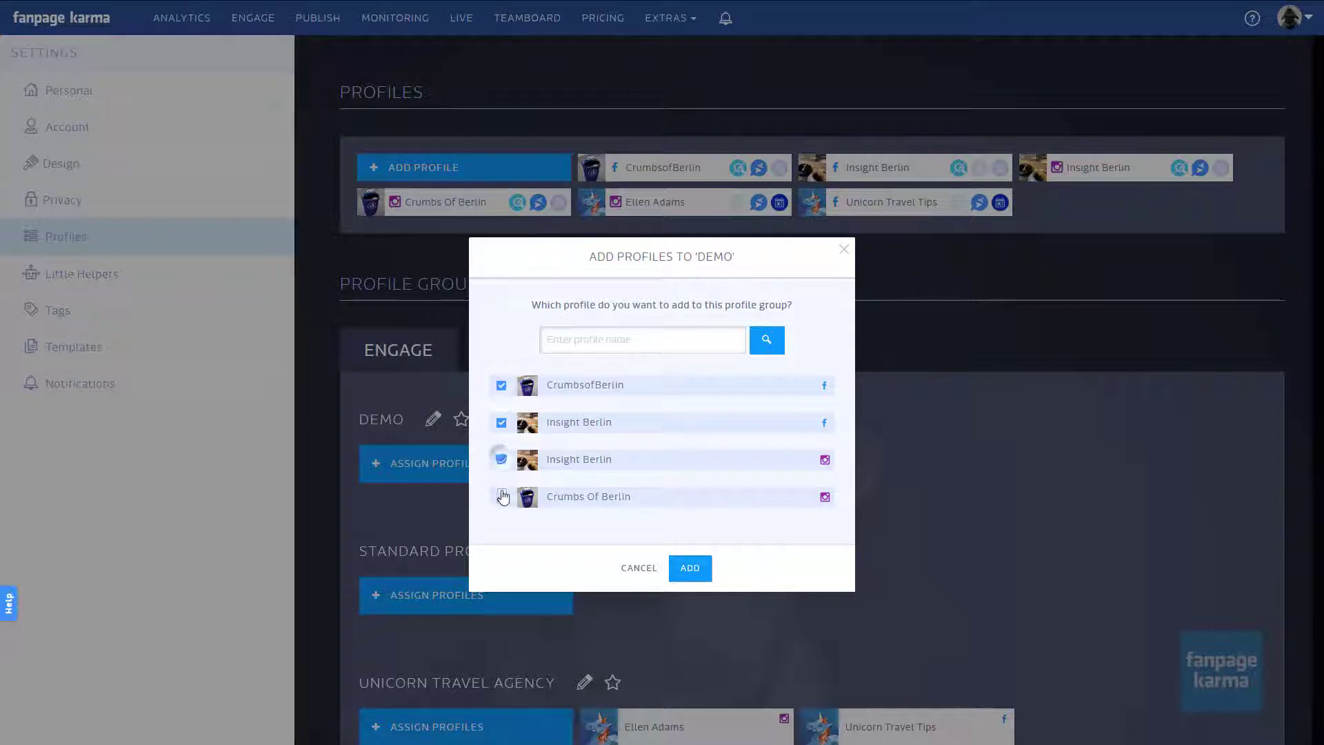
left_click(501, 497)
left_click(690, 567)
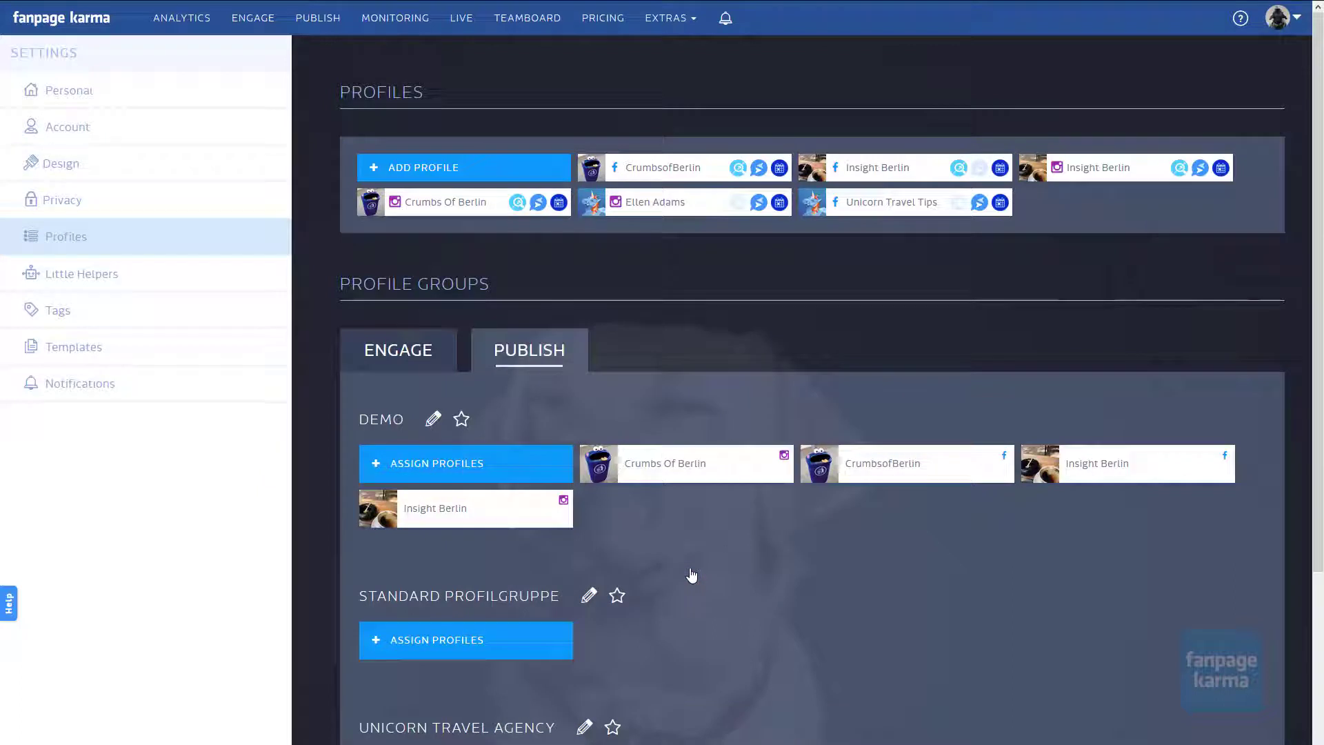
In the account settings, edit the first team member, keep Contributor as the Publish role and save.
left_click(80, 128)
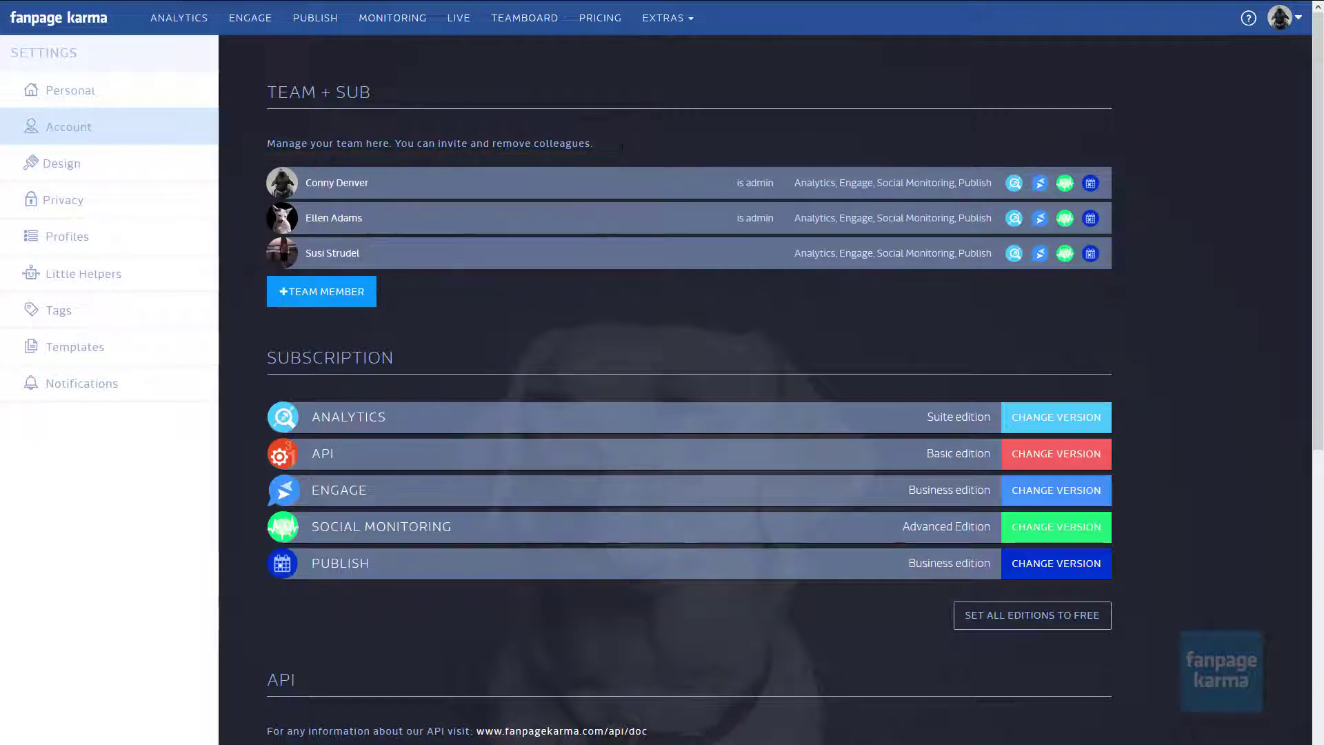
mouse_move(1035, 191)
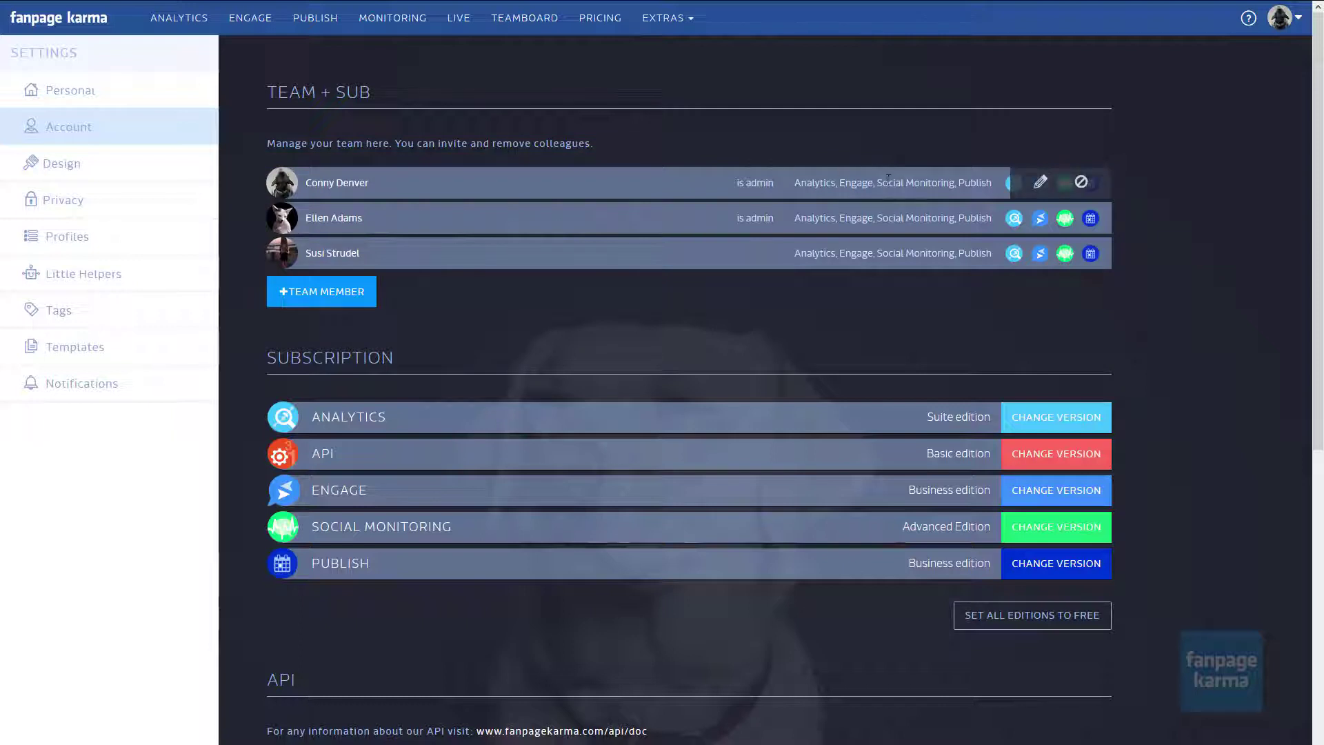
left_click(1040, 182)
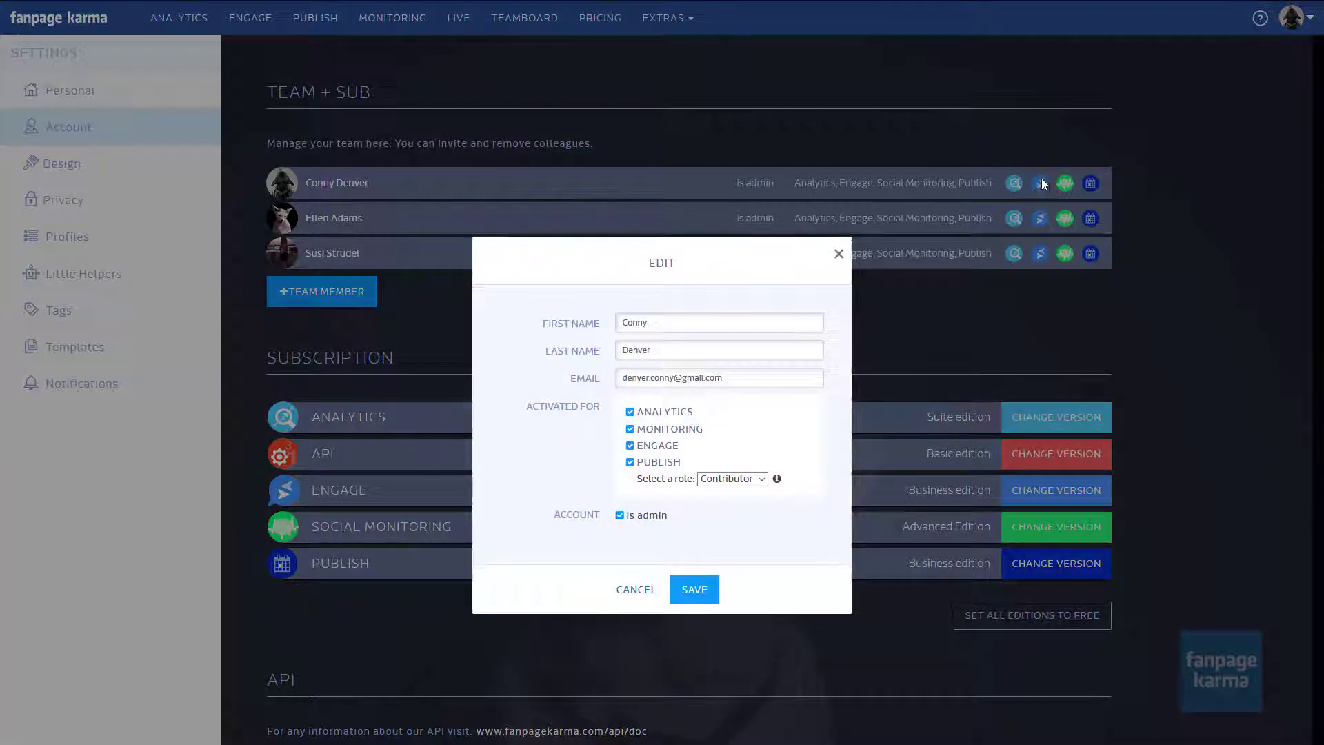
left_click(761, 479)
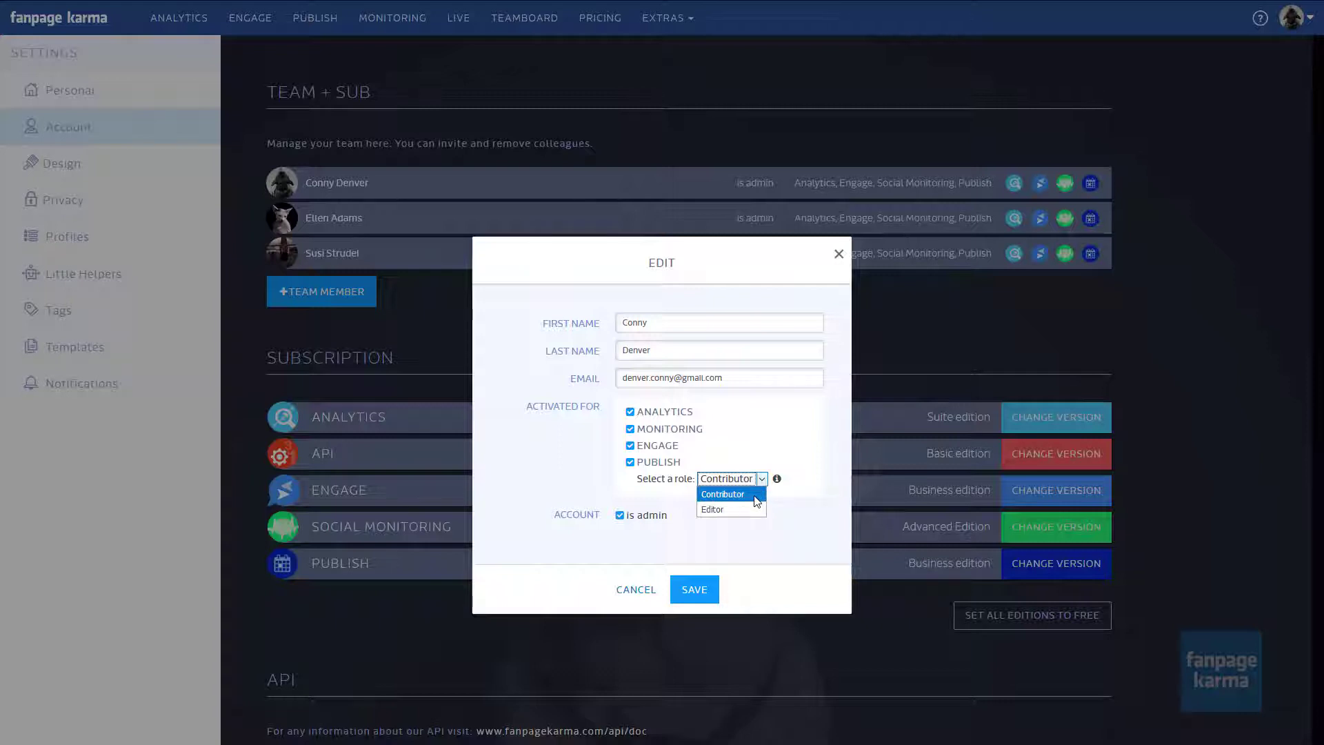
left_click(755, 497)
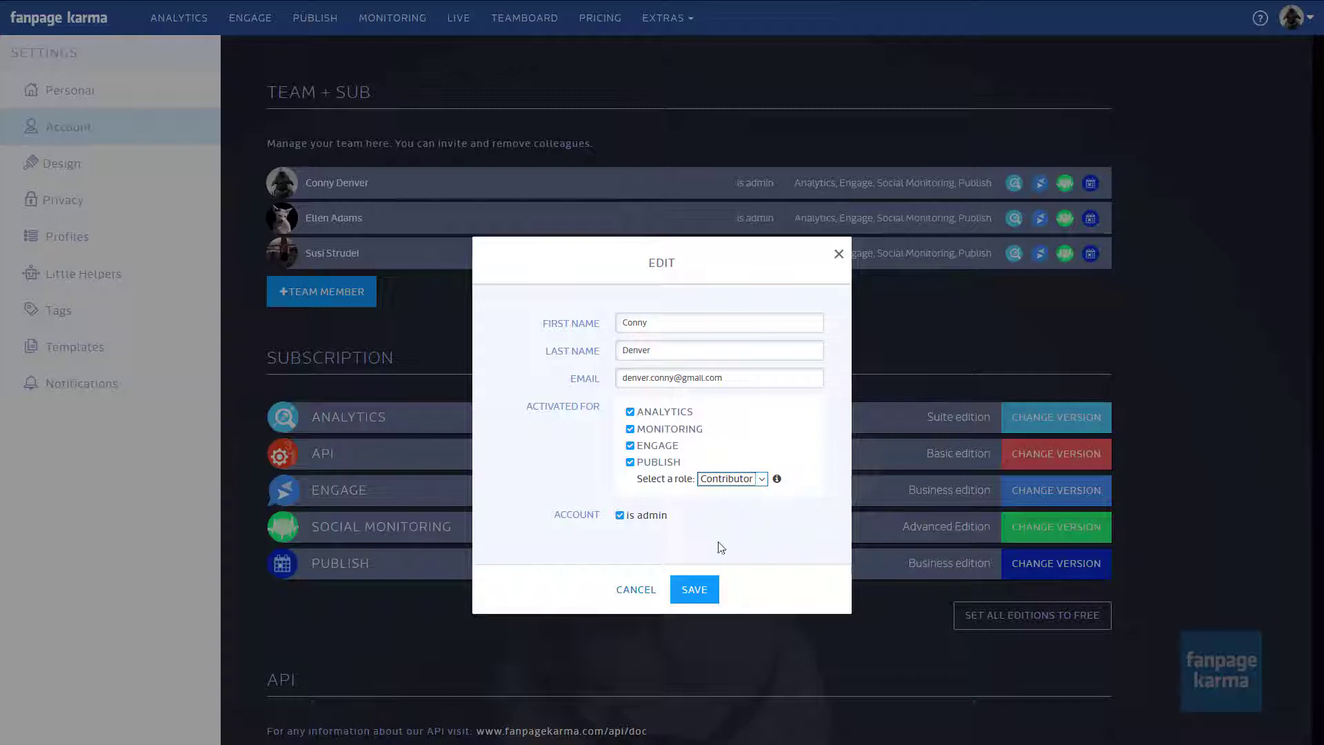
left_click(693, 591)
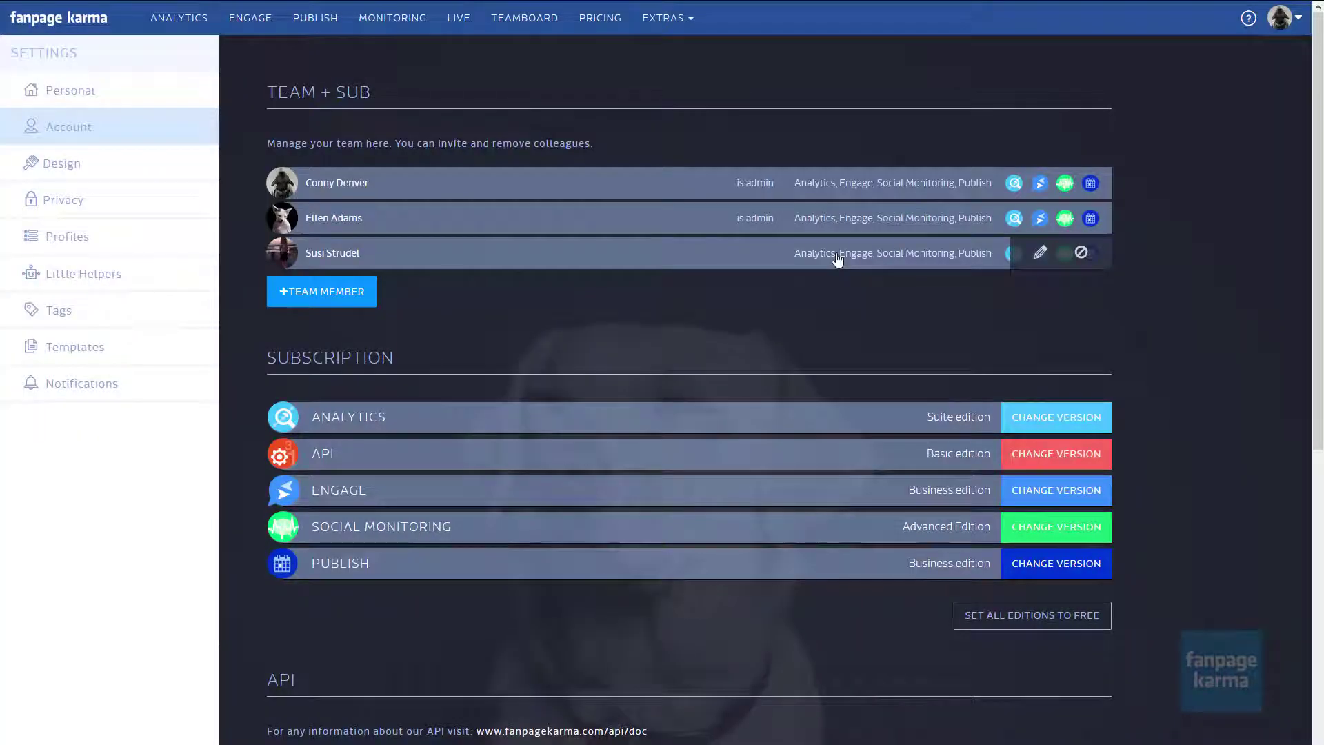
Go to the Publish dashboard and switch to the Demo profile group.
left_click(313, 24)
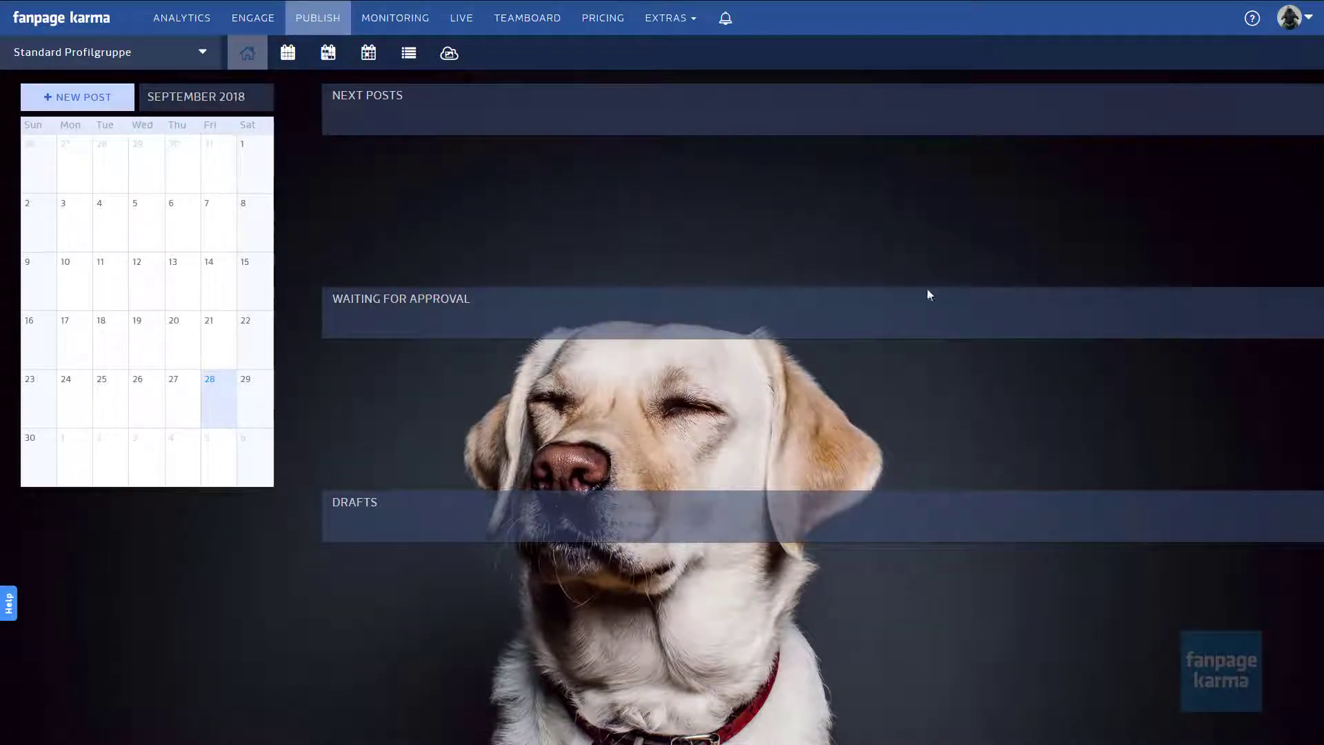
left_click(200, 52)
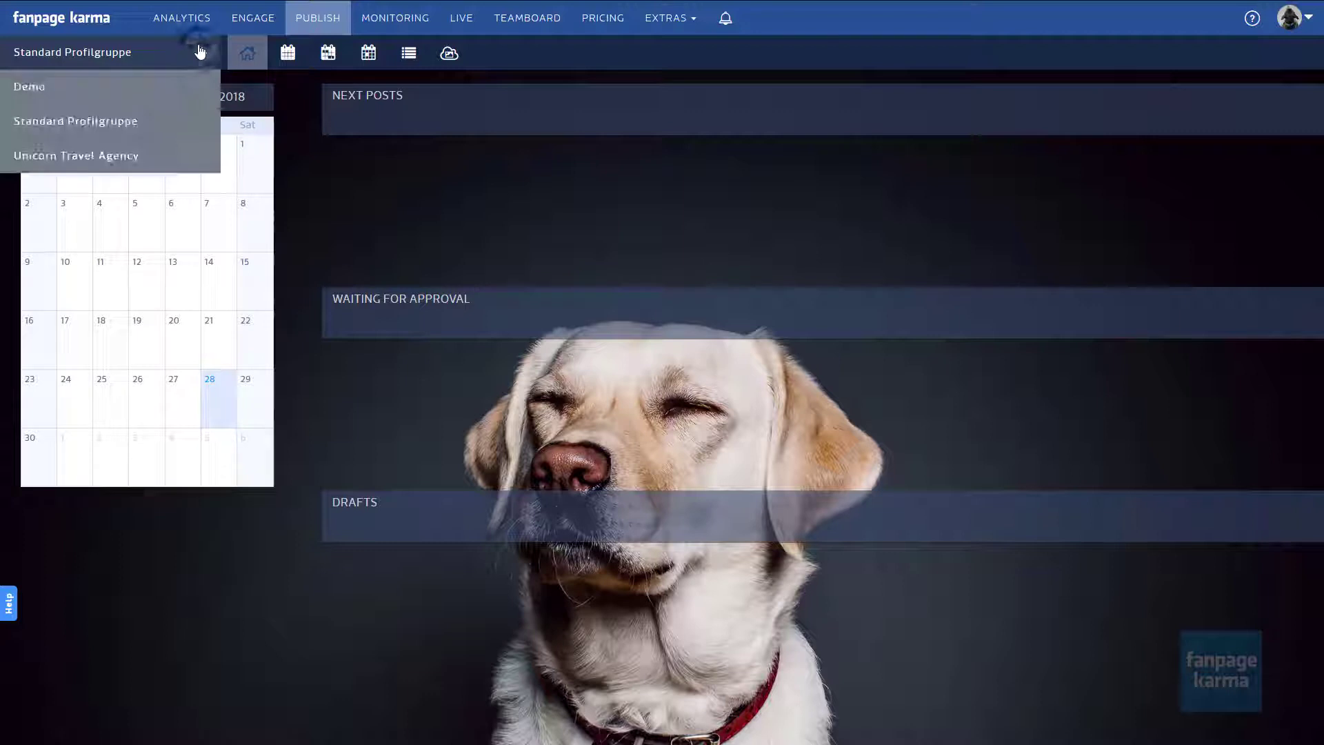
left_click(173, 87)
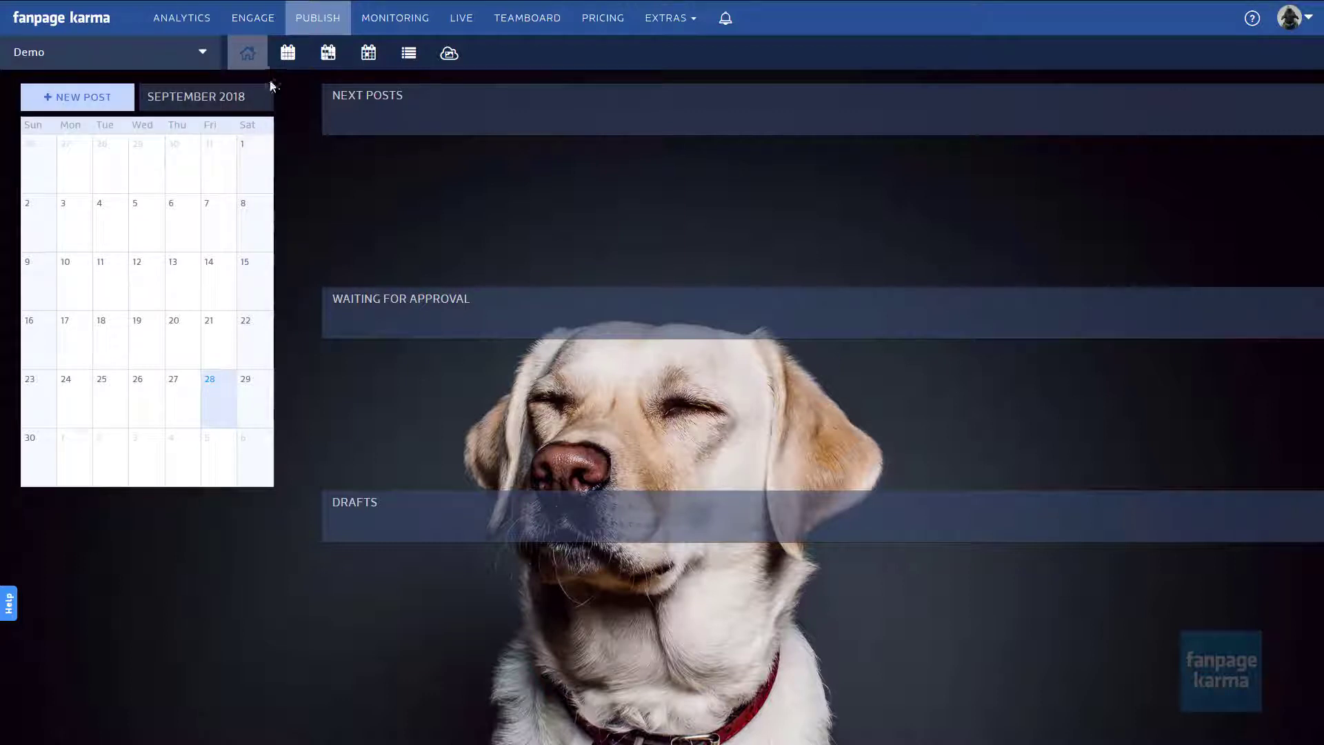
Look through the month, two-week, day and list views of the Demo group's posting schedule.
left_click(289, 53)
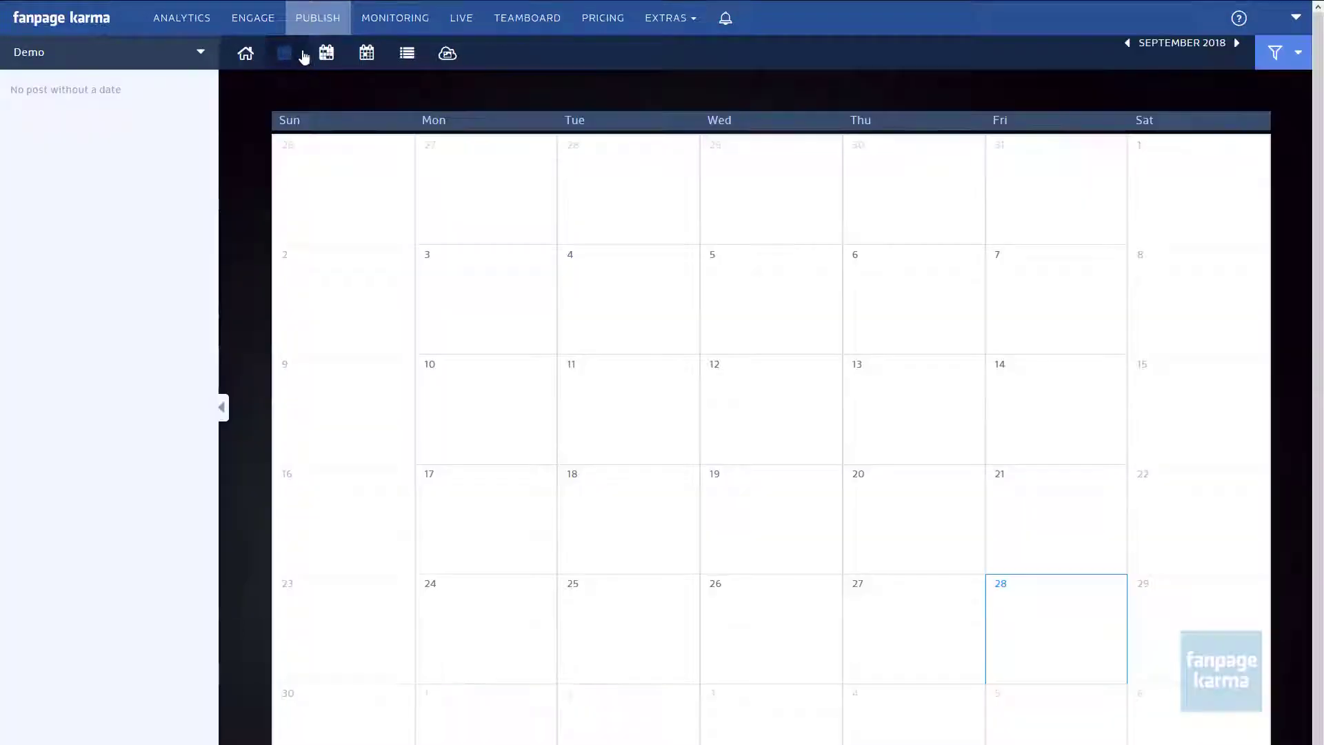
left_click(329, 55)
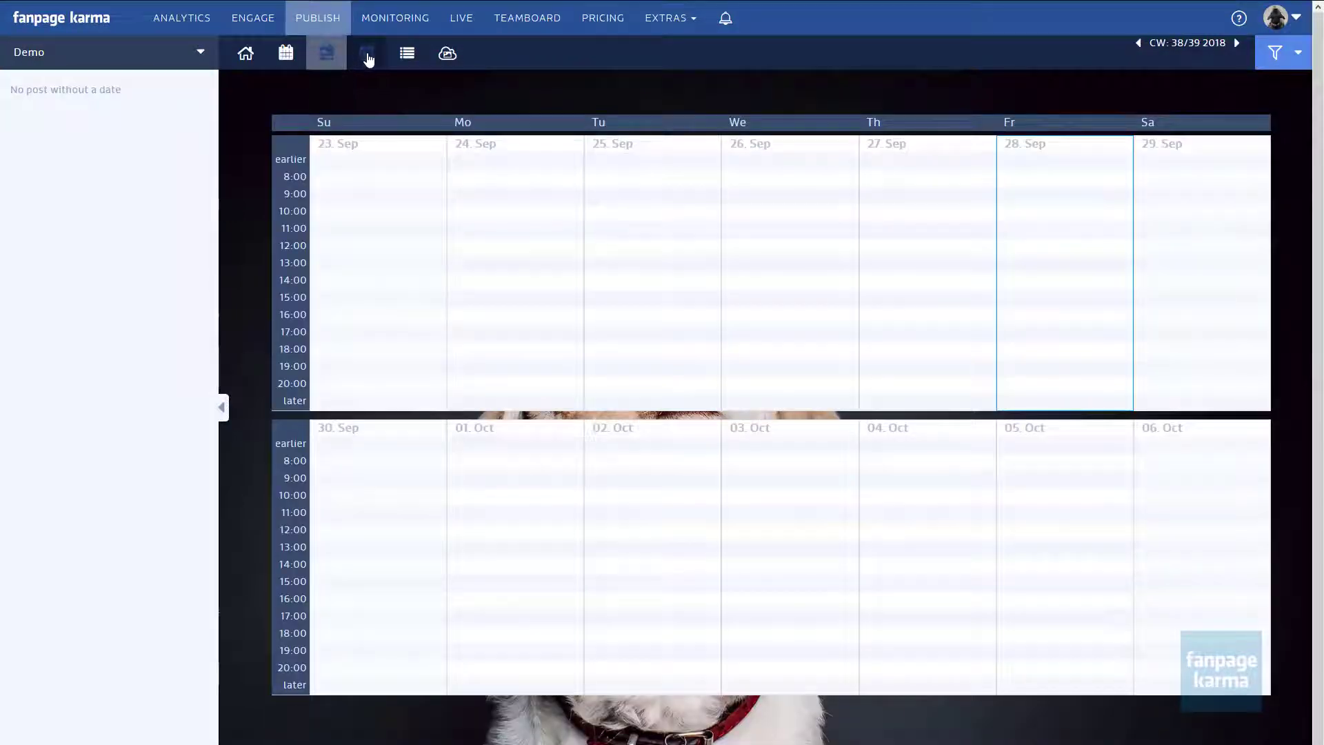
left_click(367, 56)
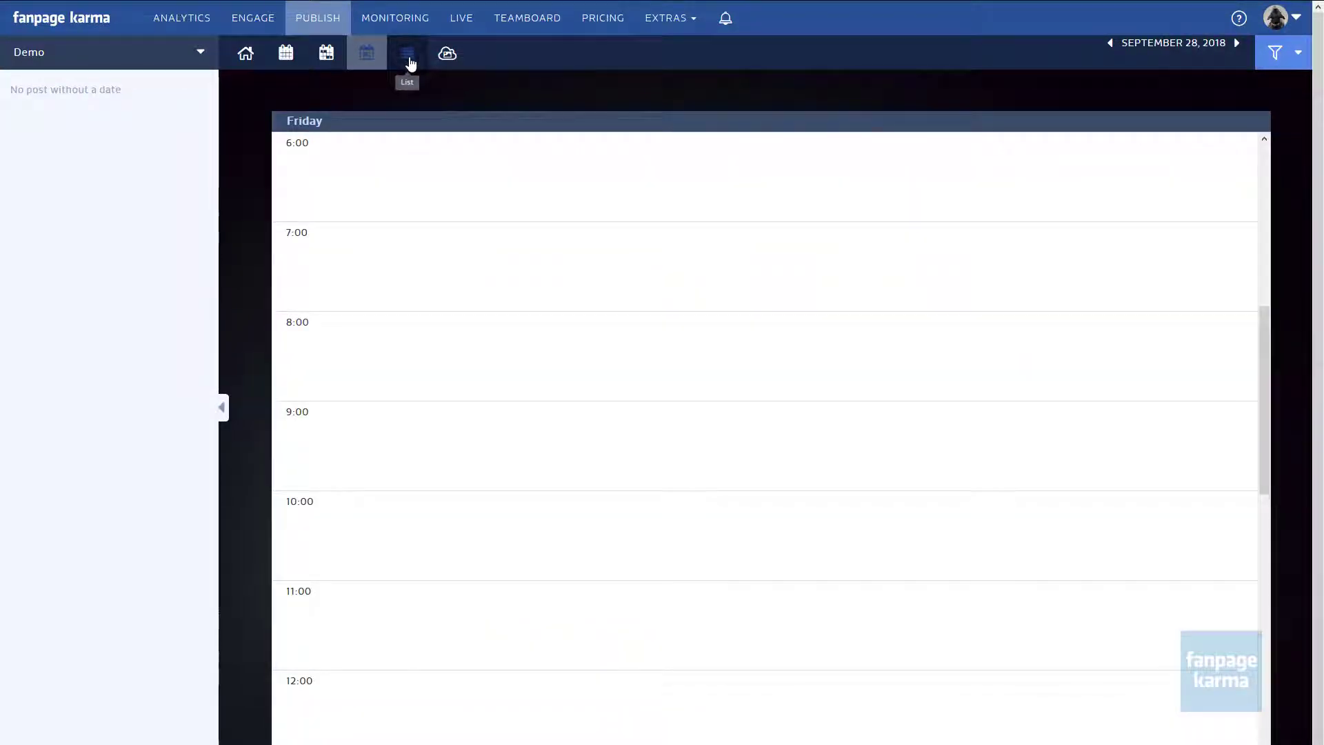
left_click(411, 62)
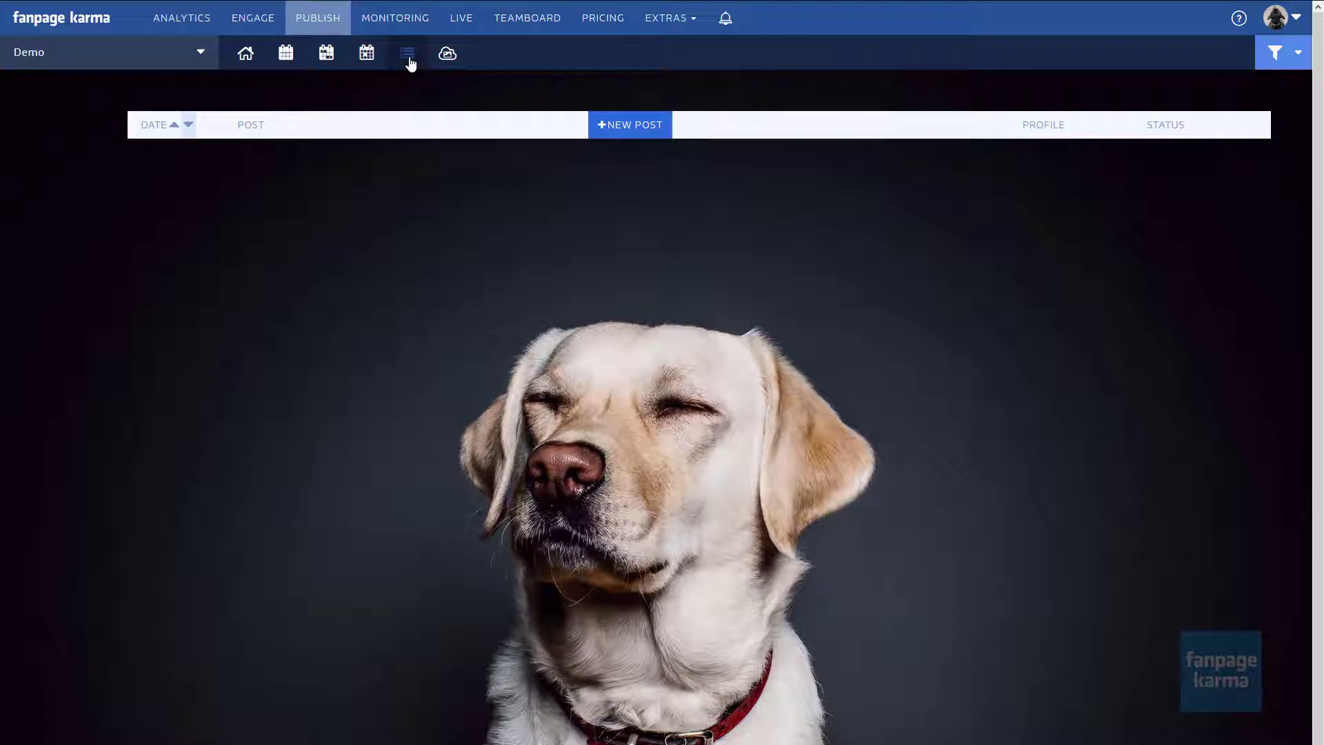
Create a new post with only the Facebook profile Insight Berlin selected.
left_click(635, 128)
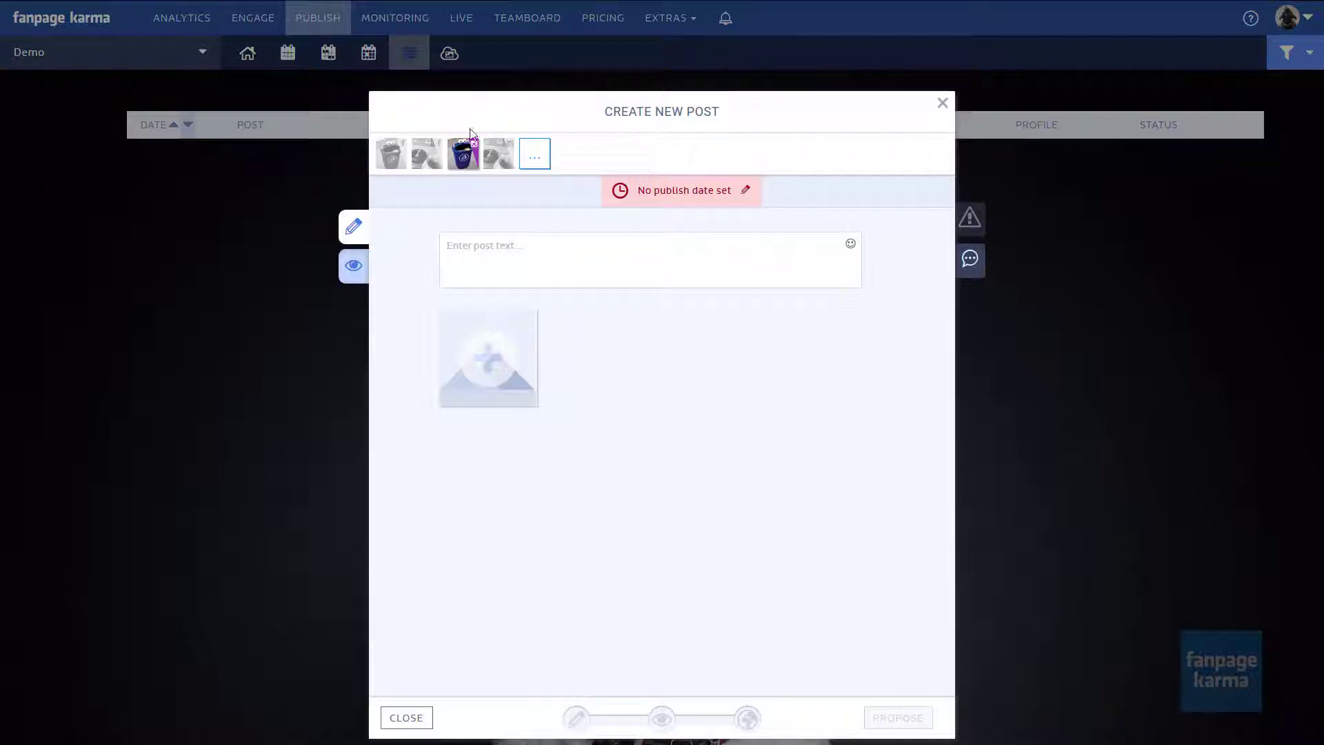
left_click(393, 157)
left_click(428, 158)
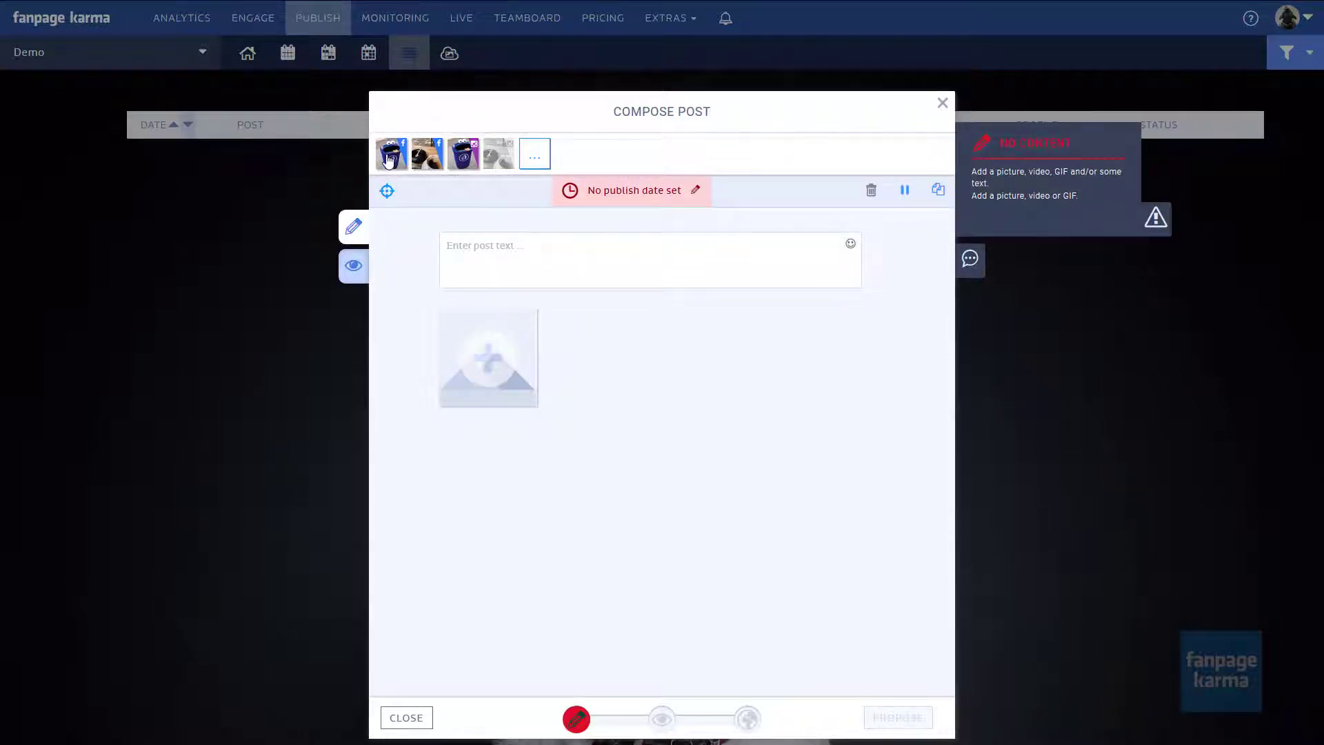
left_click(462, 158)
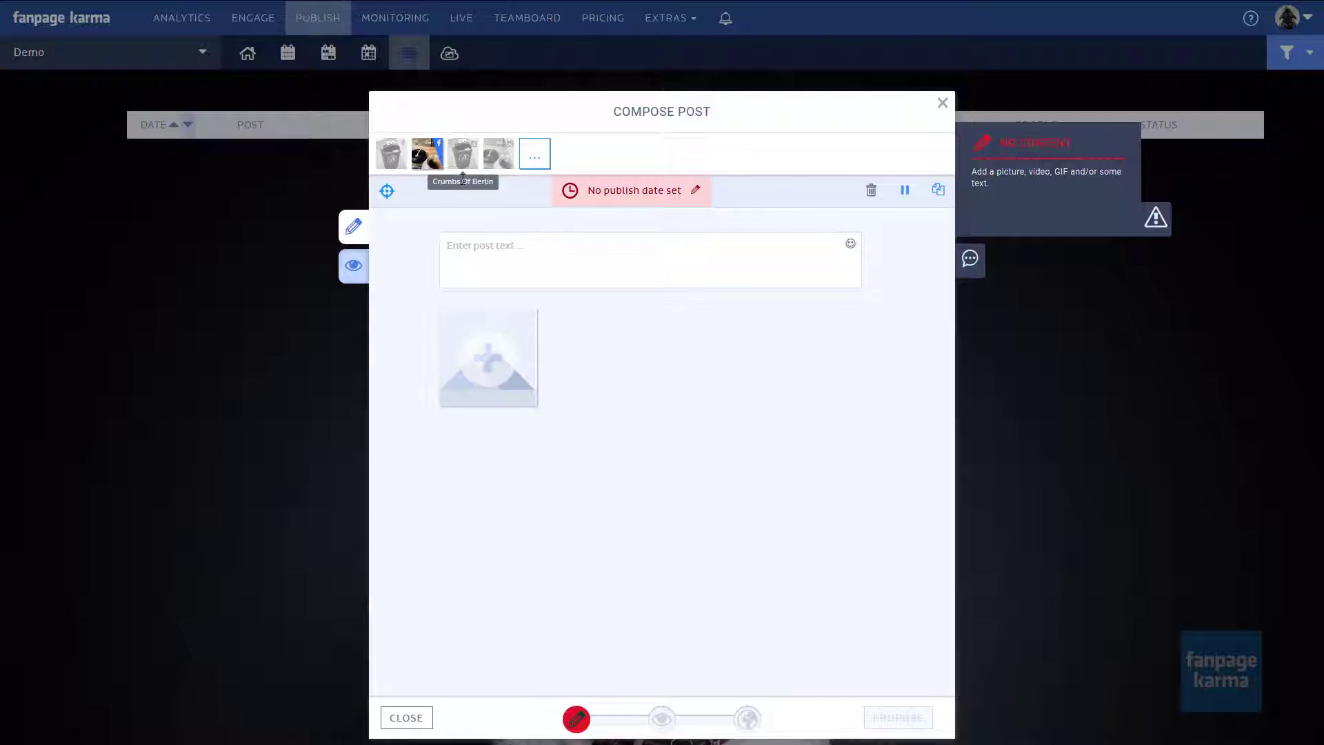
Enter the post text "Tag a friend who loves birds!" and save it.
left_click(467, 244)
type("Tag a friend w")
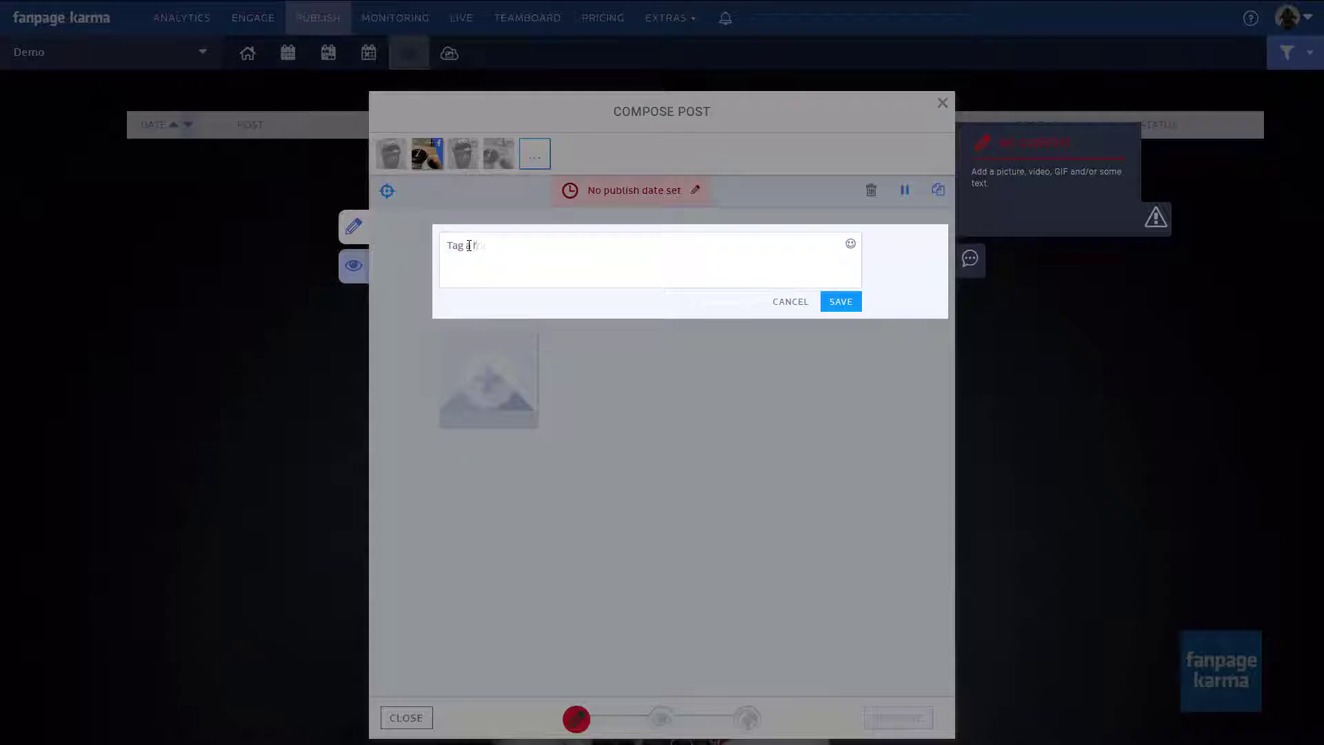
type("ho loves birds!")
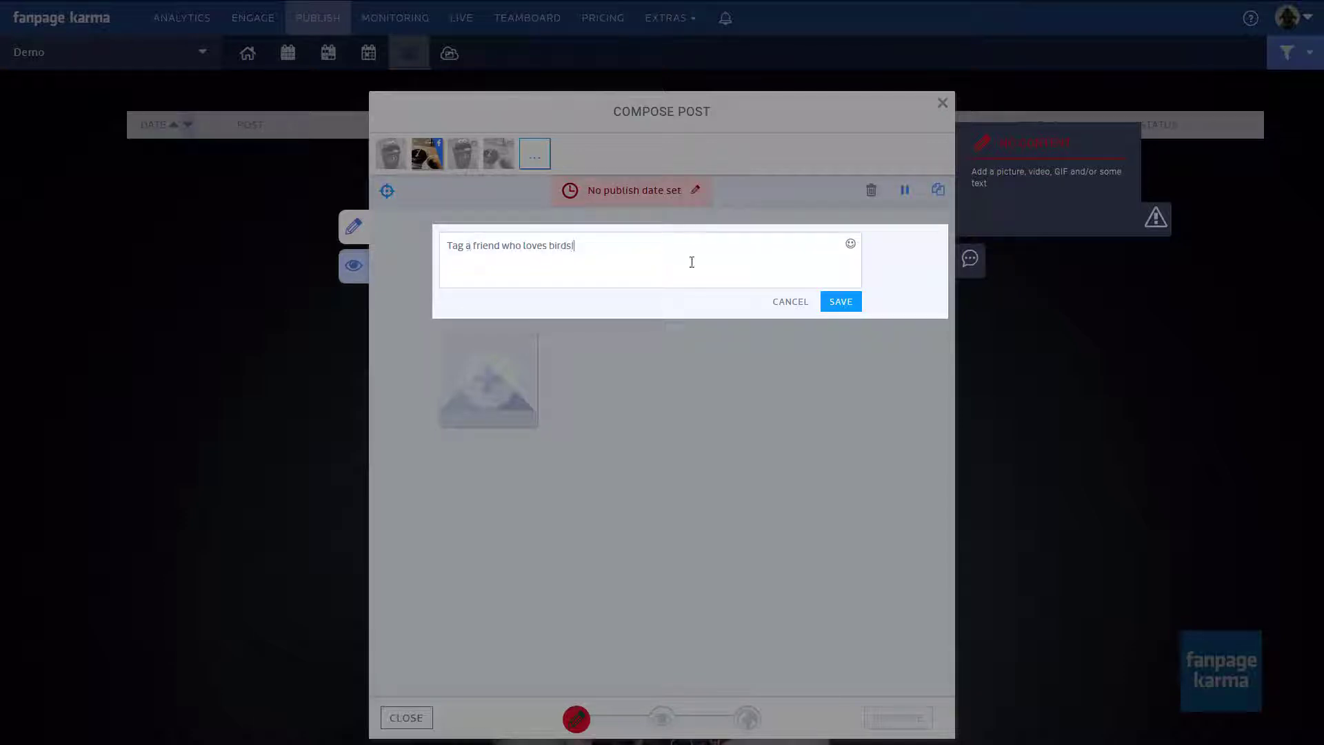
left_click(841, 302)
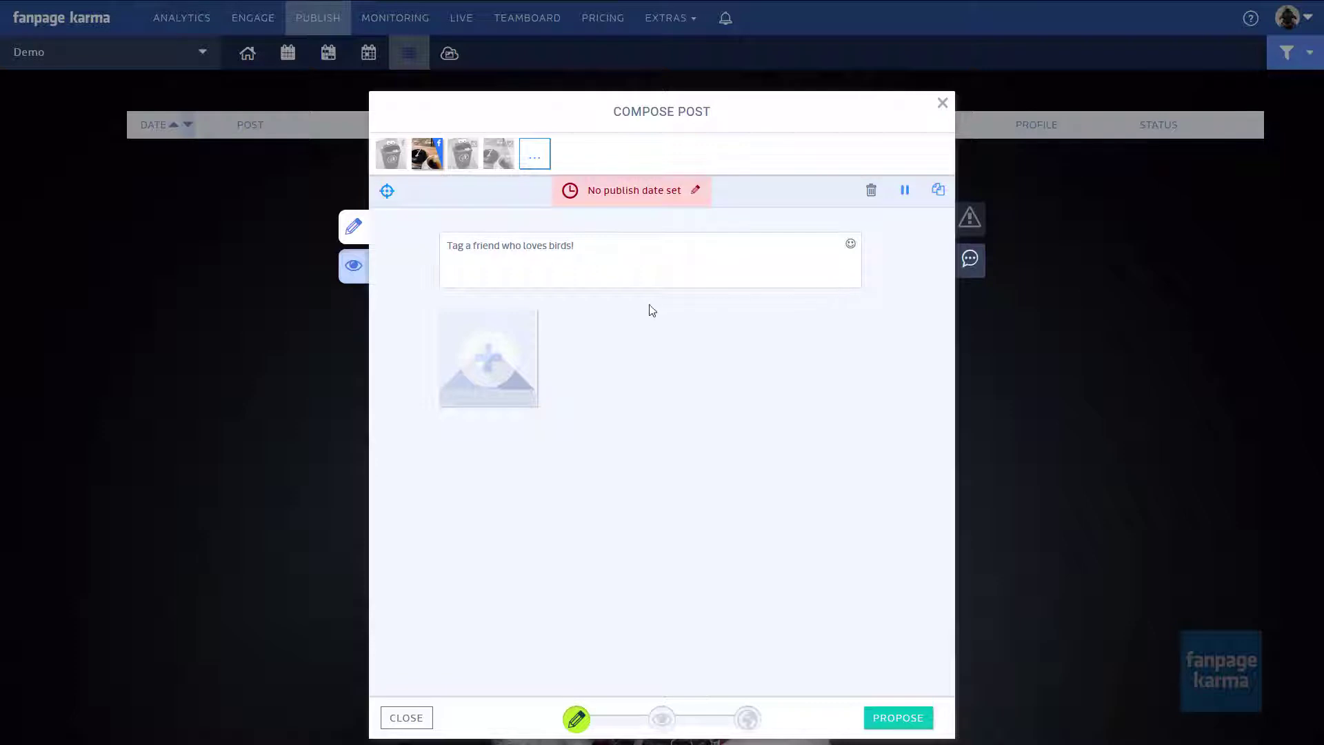
Attach the gulls and duckling images from the media library to the post.
mouse_move(496, 338)
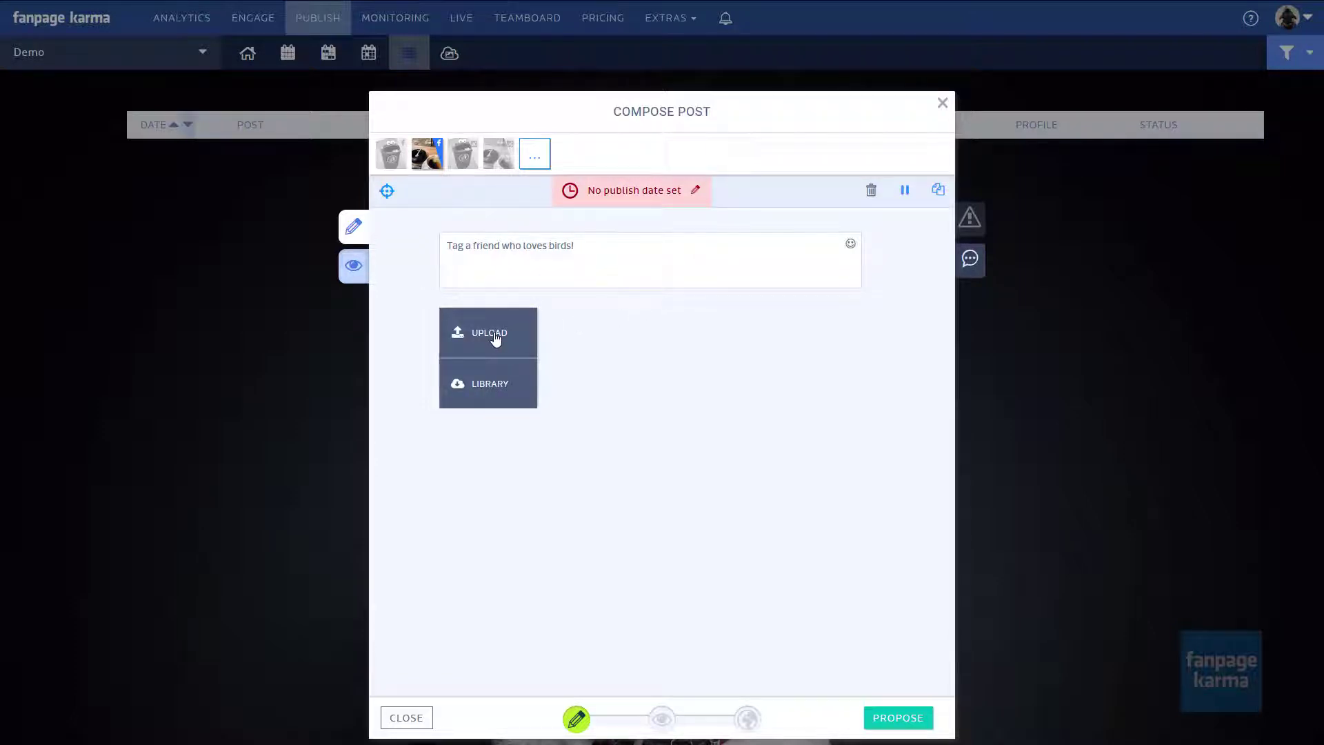
left_click(488, 386)
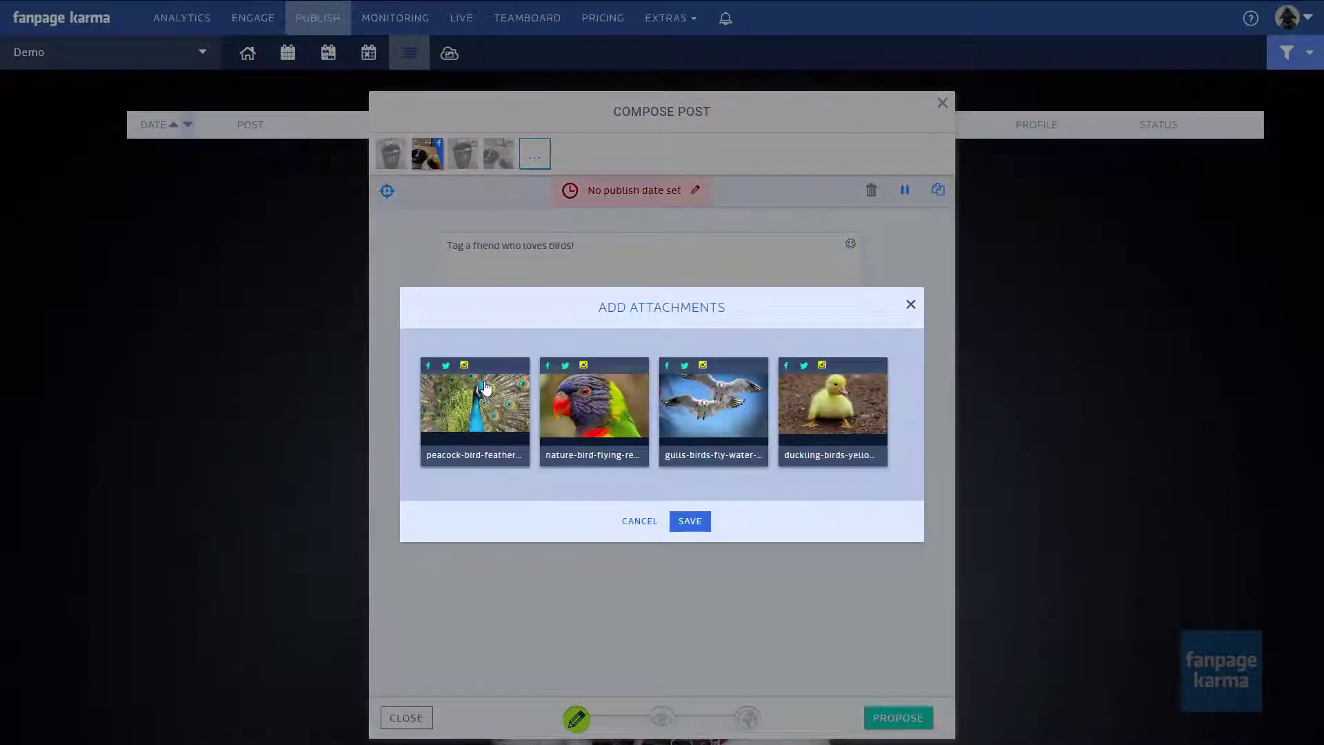
left_click(679, 417)
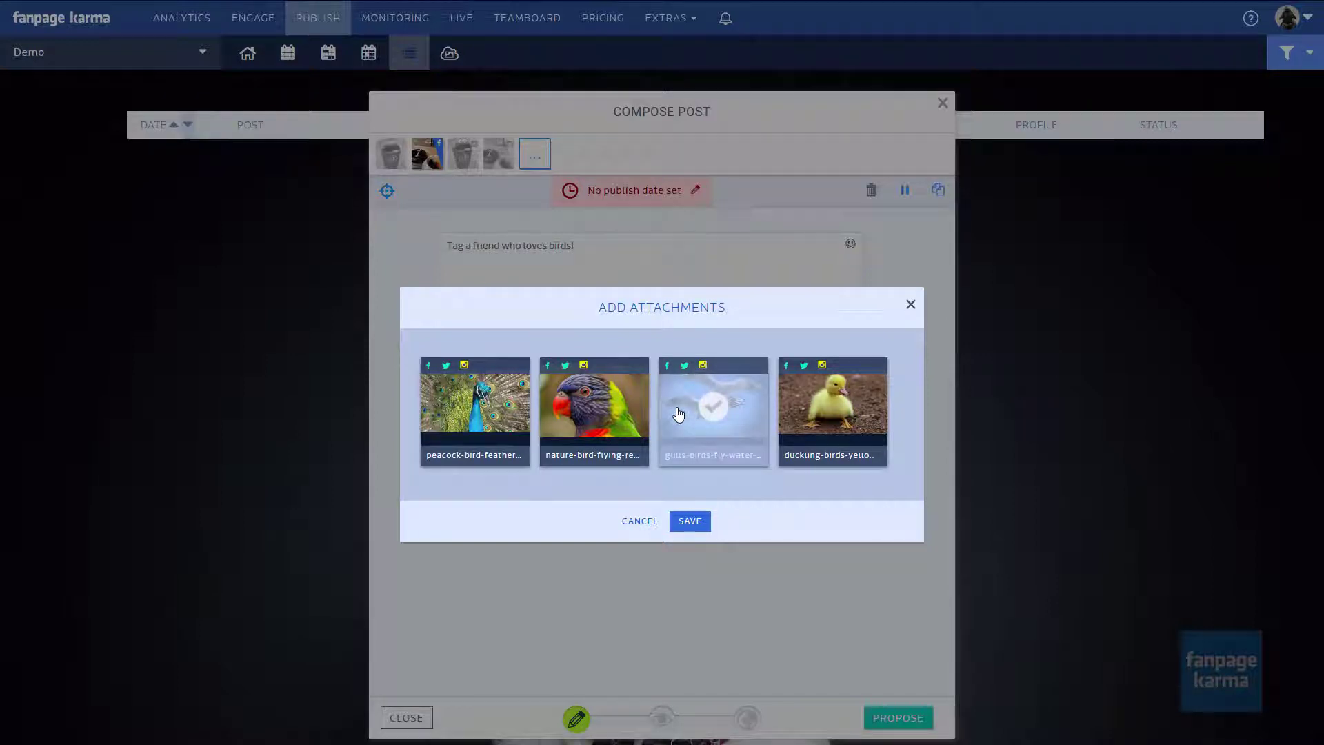
left_click(810, 426)
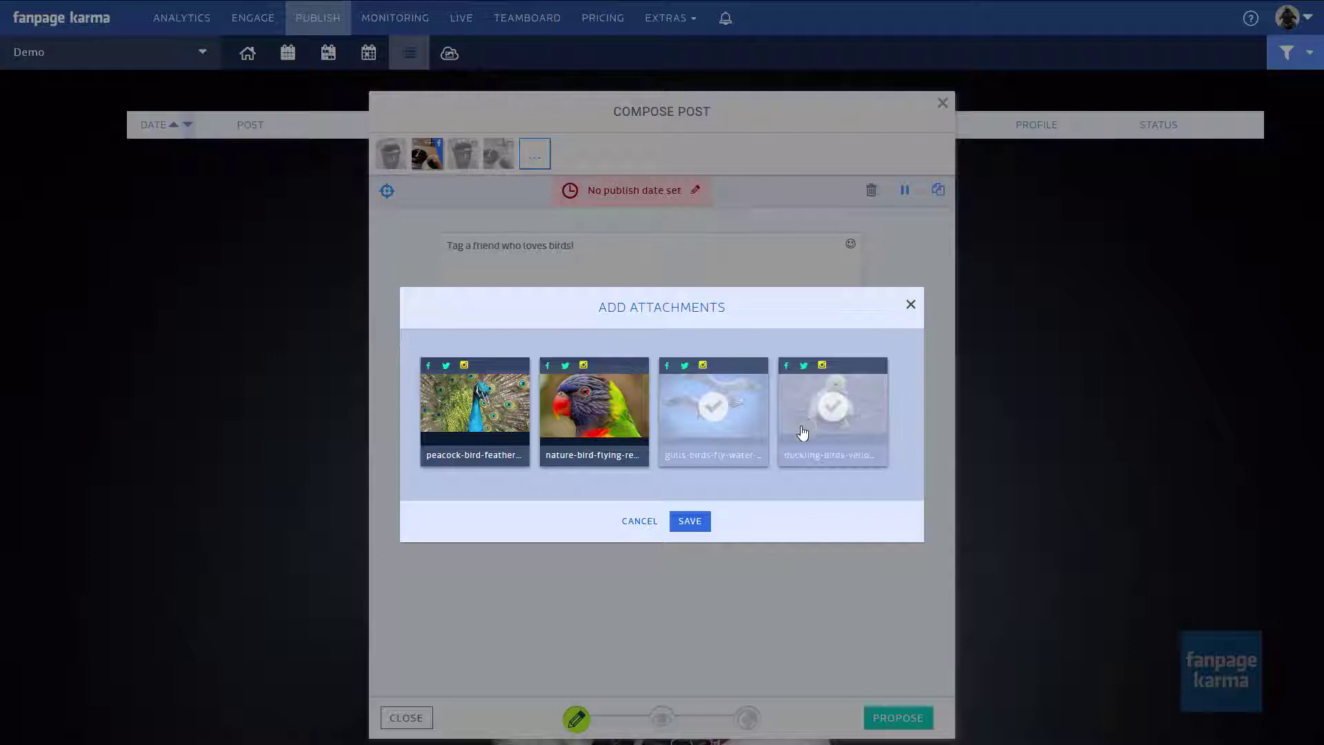
left_click(686, 522)
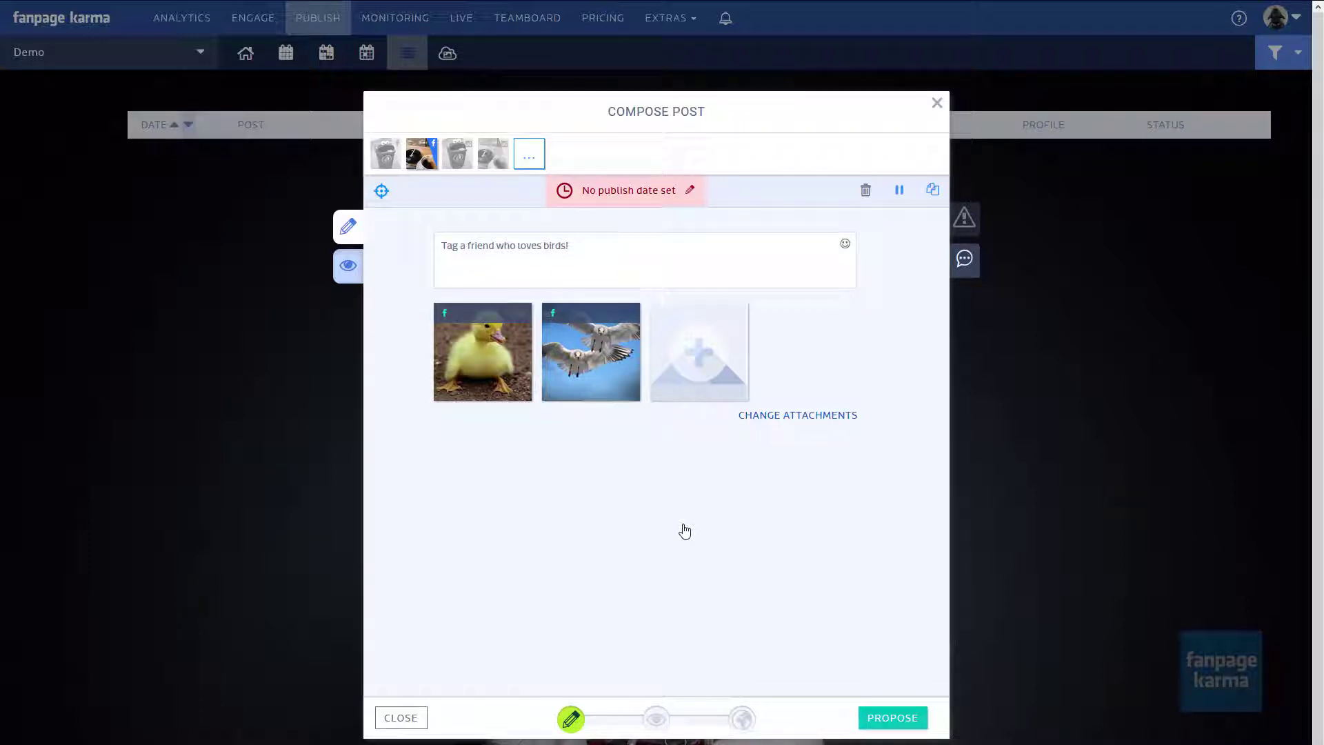
In the post preview, schedule publication for September 29, 2018 at 14:00 and propose the post for approval.
left_click(348, 269)
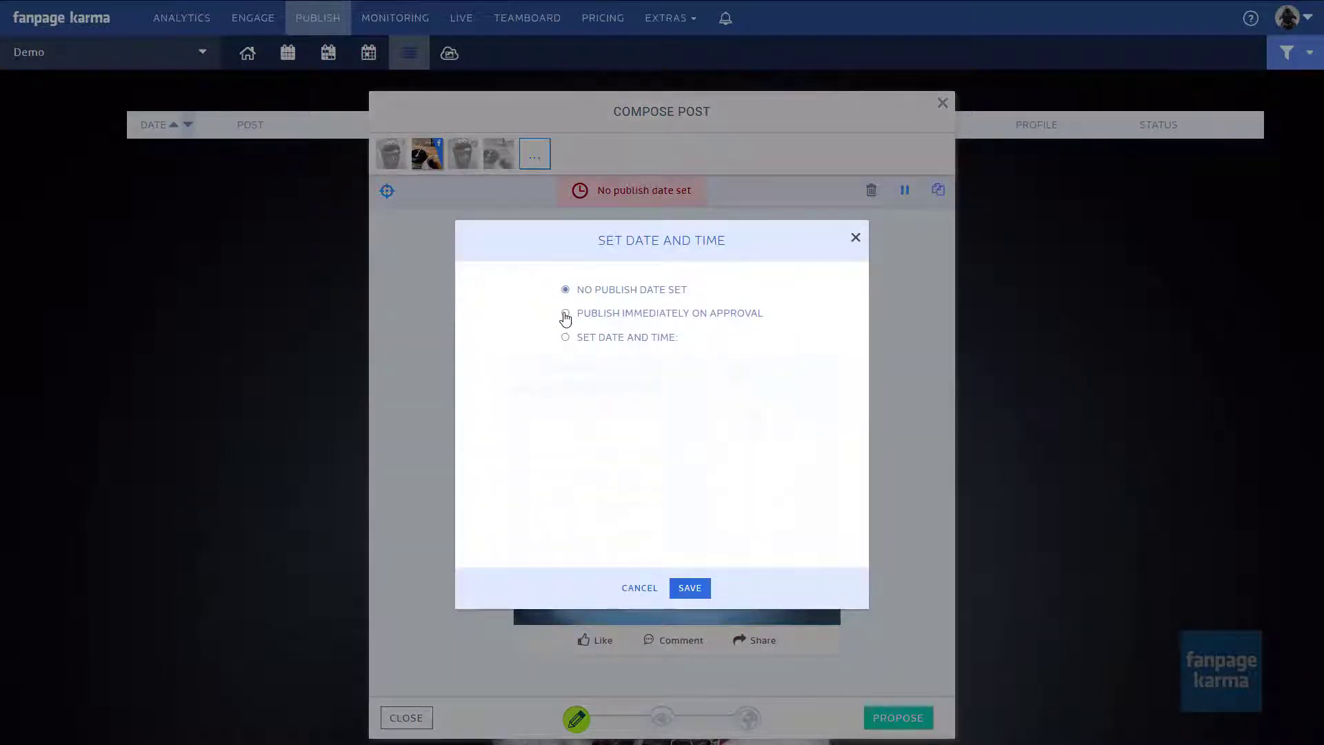
left_click(565, 337)
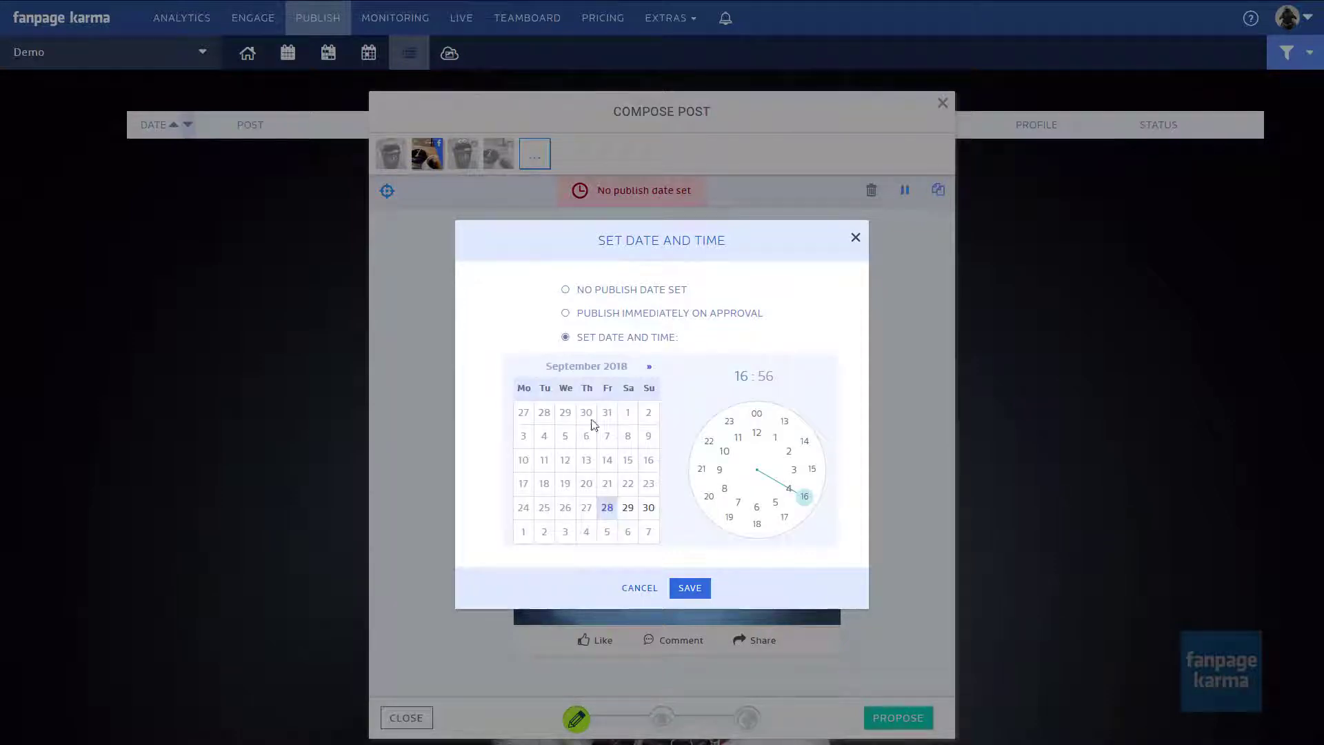
left_click(628, 508)
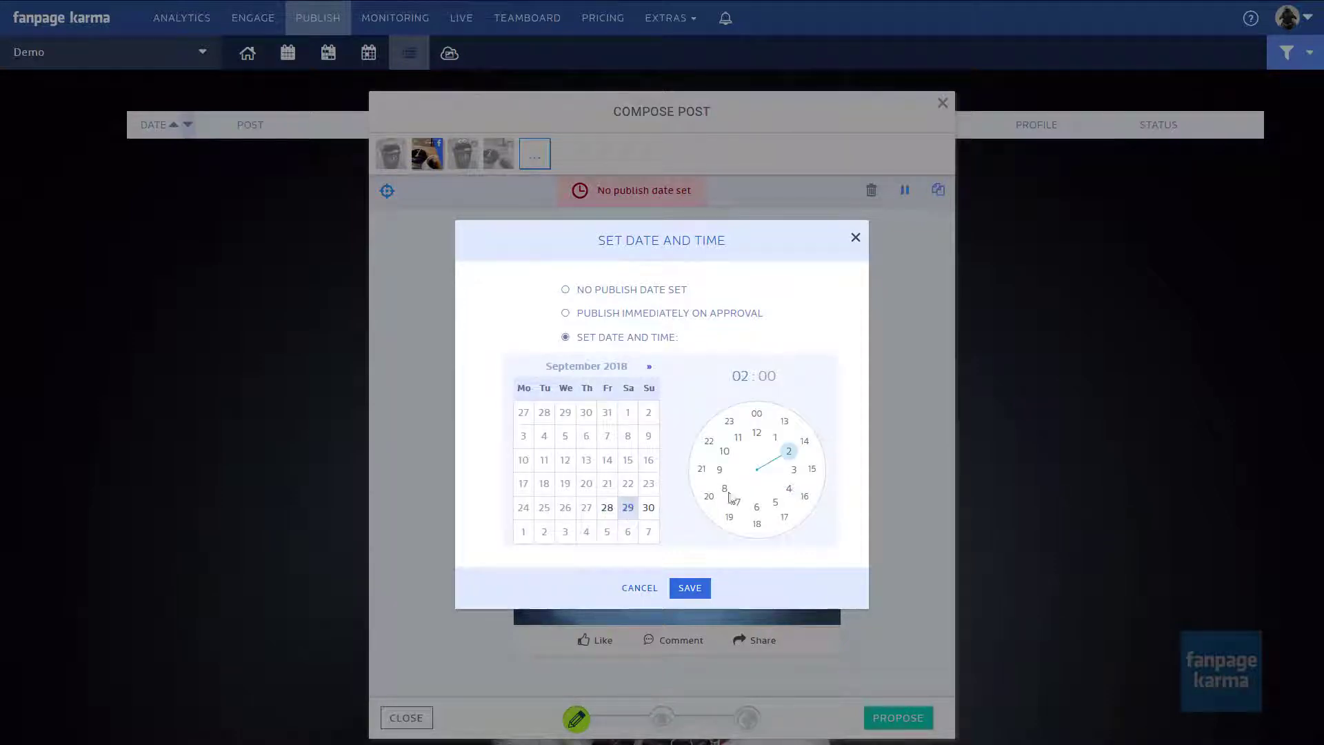
left_click(805, 443)
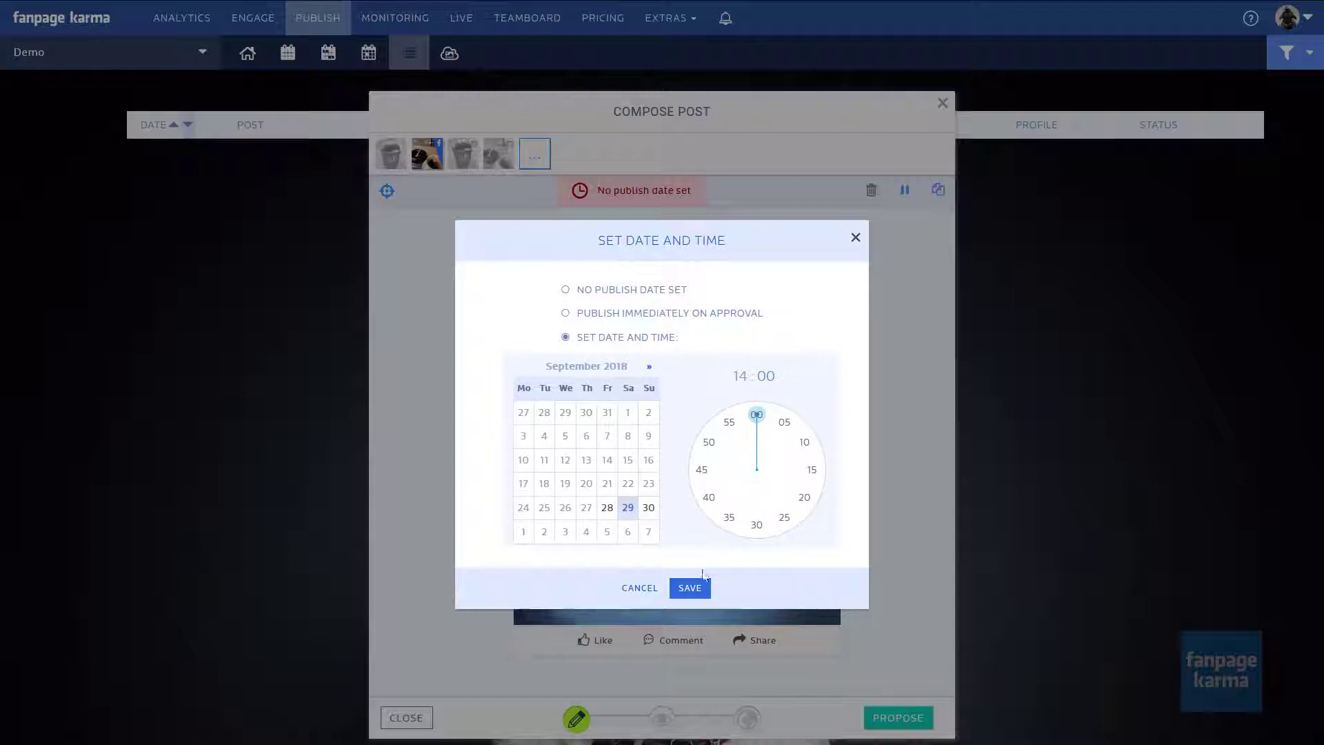
left_click(690, 588)
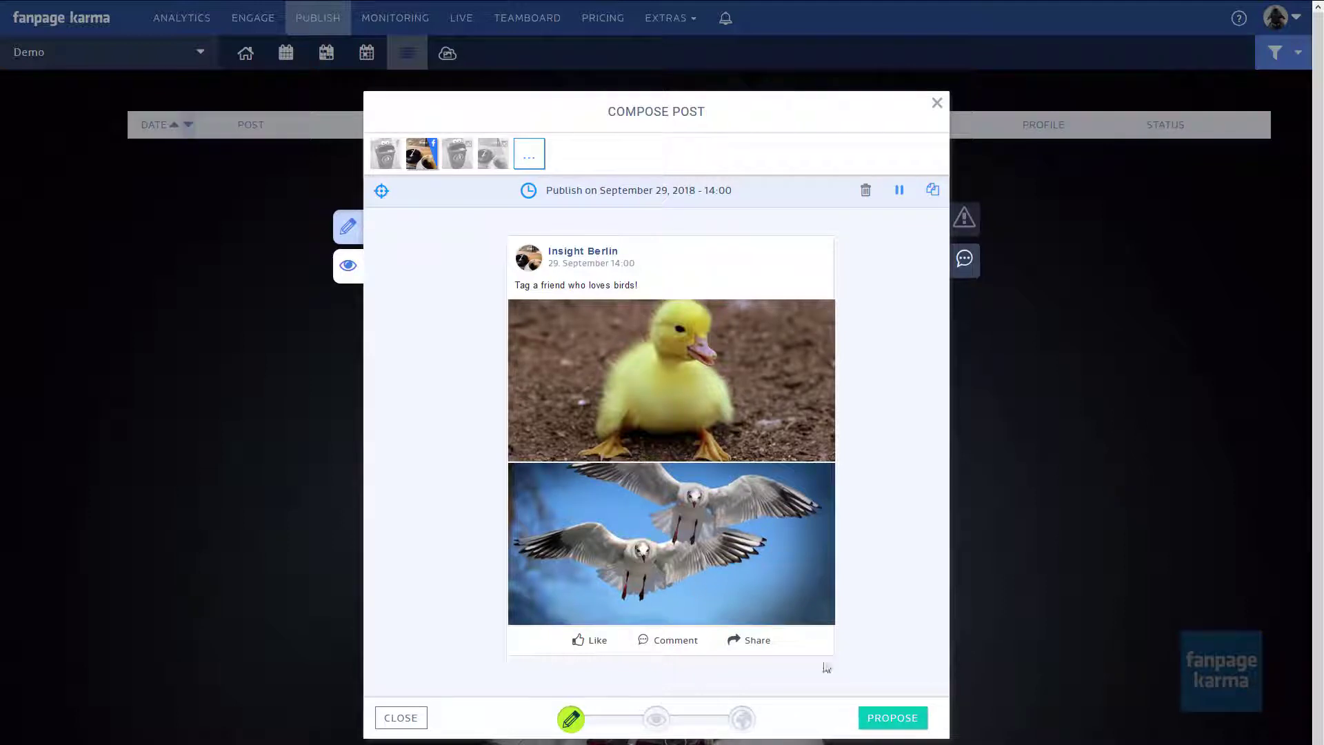
left_click(889, 719)
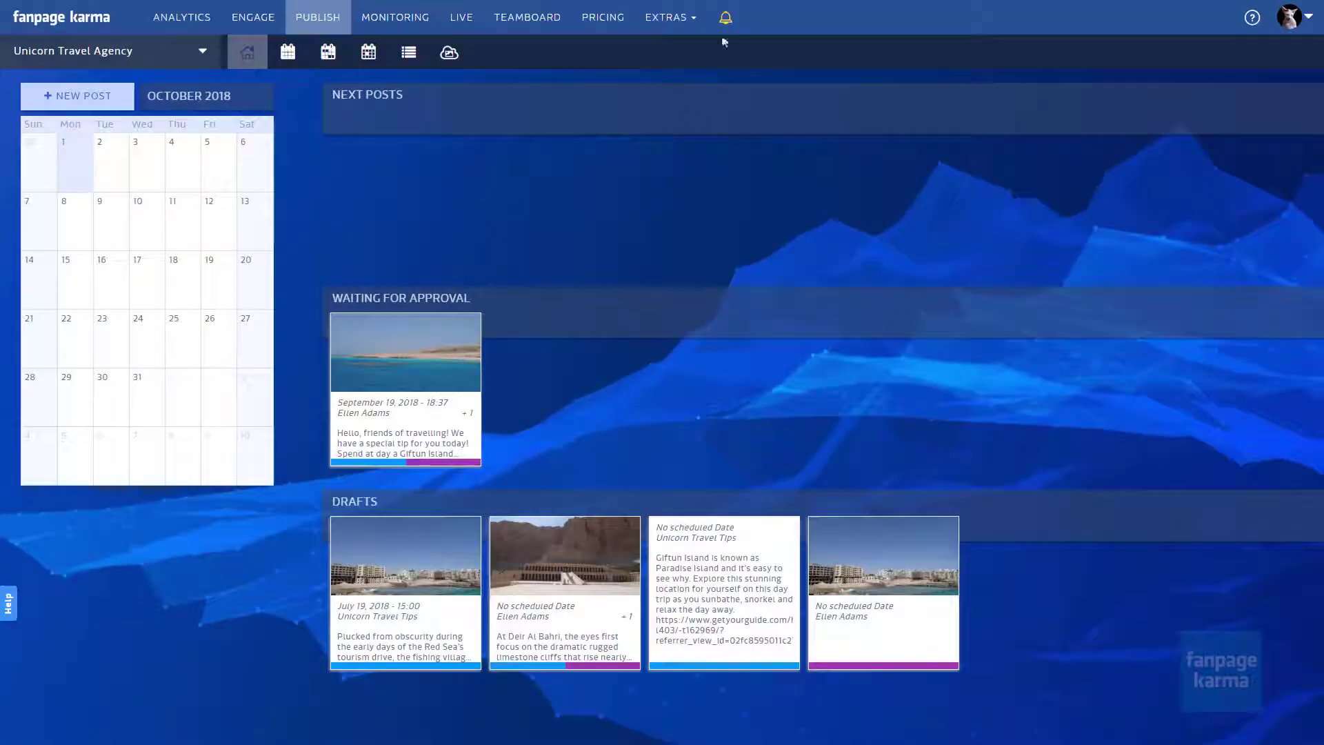
As the approver, open the newest approval request from the notifications and send the comment "Let's add one more bird.".
left_click(724, 23)
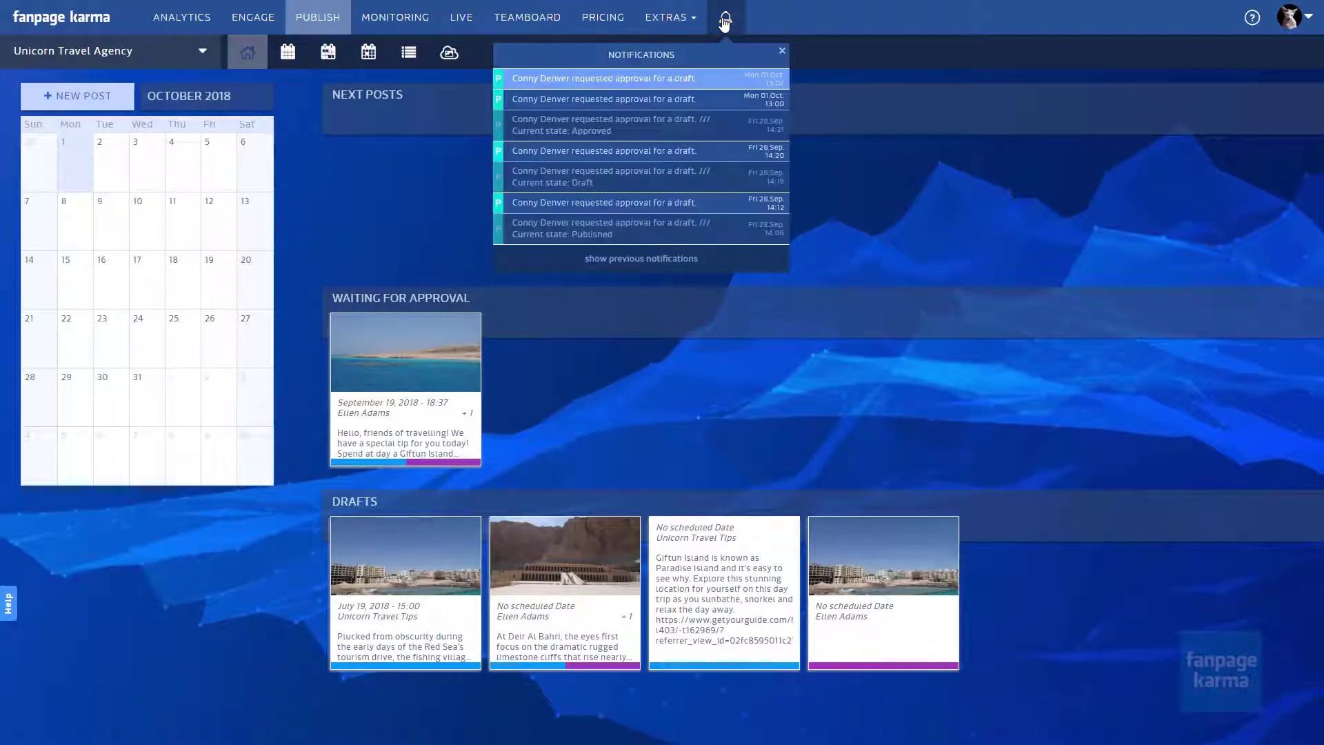
left_click(713, 84)
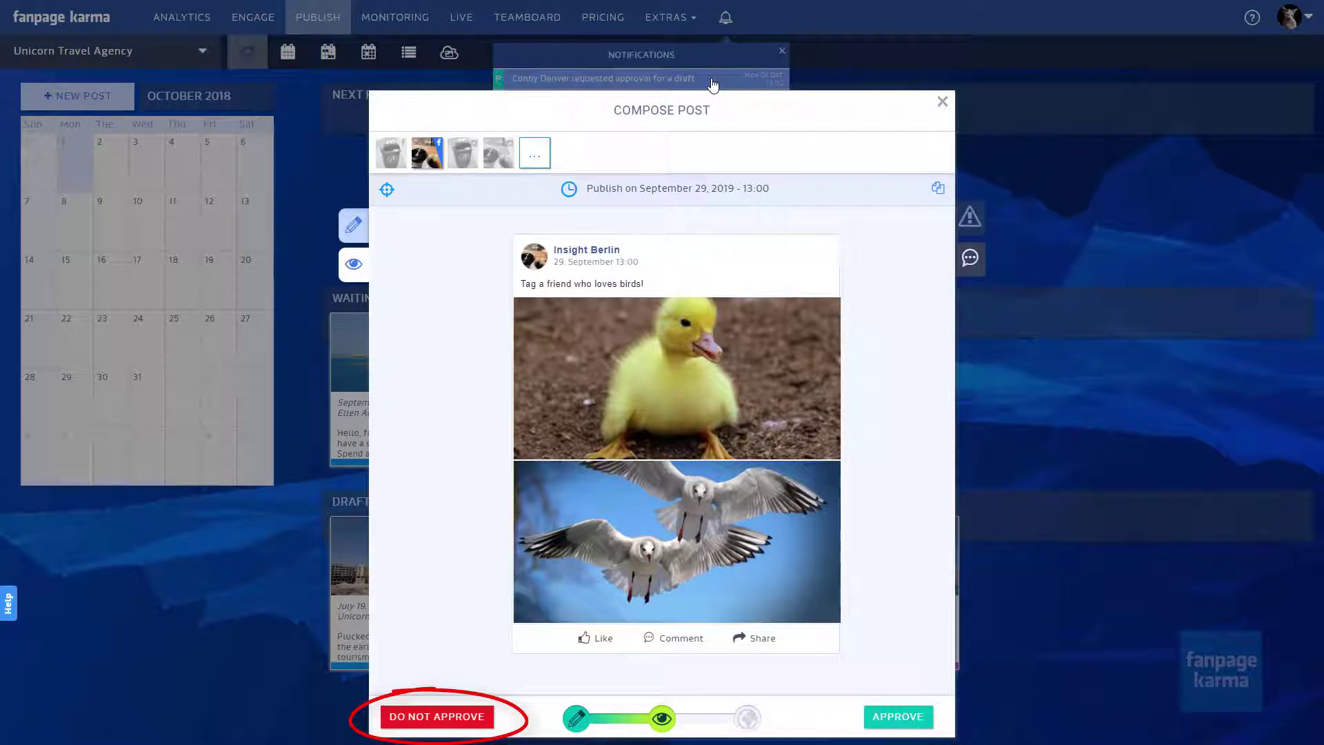
left_click(971, 259)
type("Let's add one more bird.")
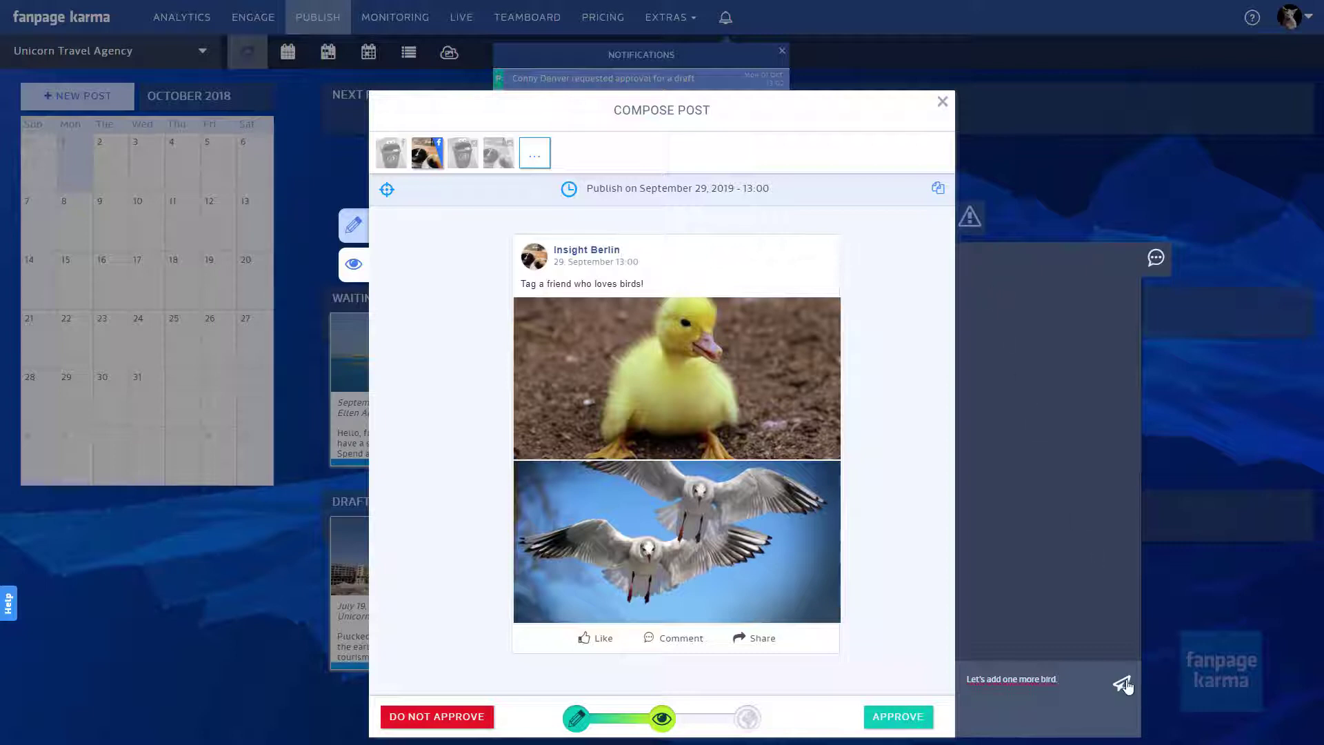
left_click(1123, 683)
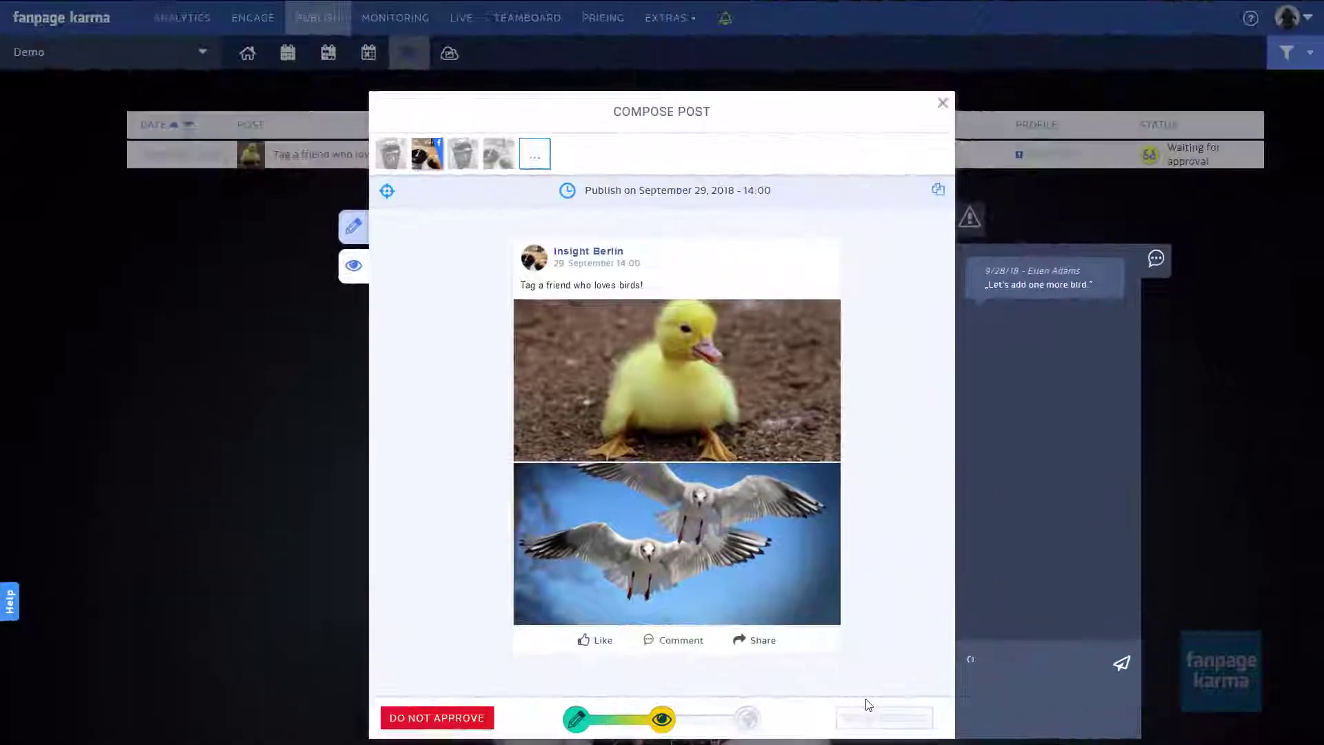
As the post's author, reply with the comment "Ok, good idea!" and return the post to draft by not approving it.
type("Ok, g")
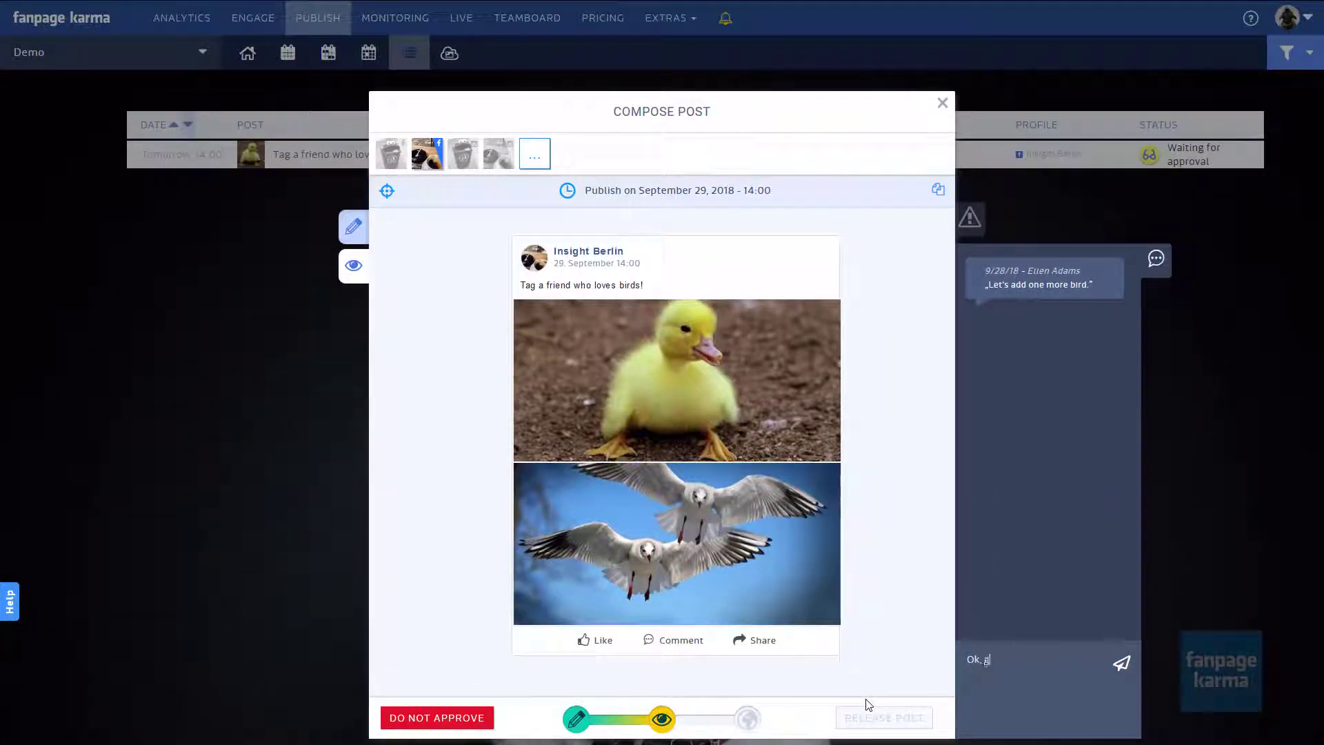
type("ood idea!")
left_click(1122, 663)
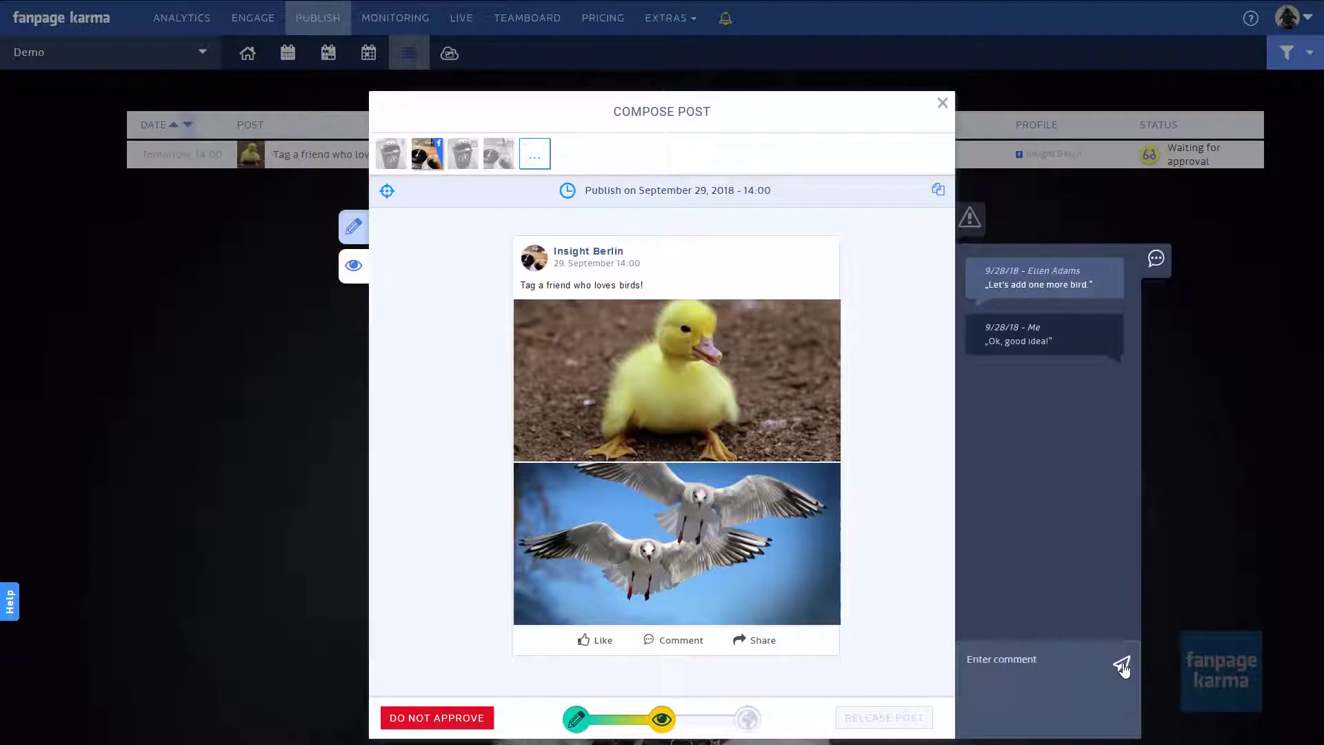
left_click(458, 717)
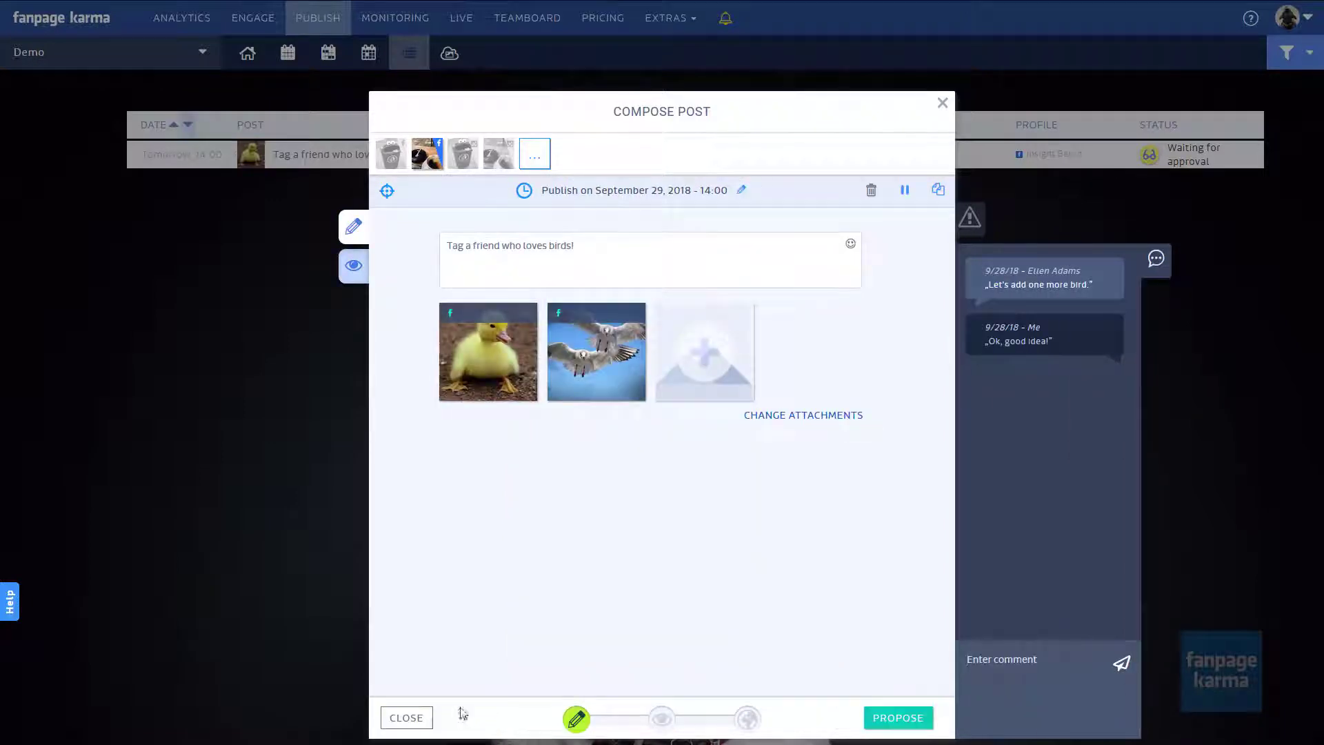
Add the colorful parrot image from the library to the attachments and propose the post for approval again.
left_click(703, 353)
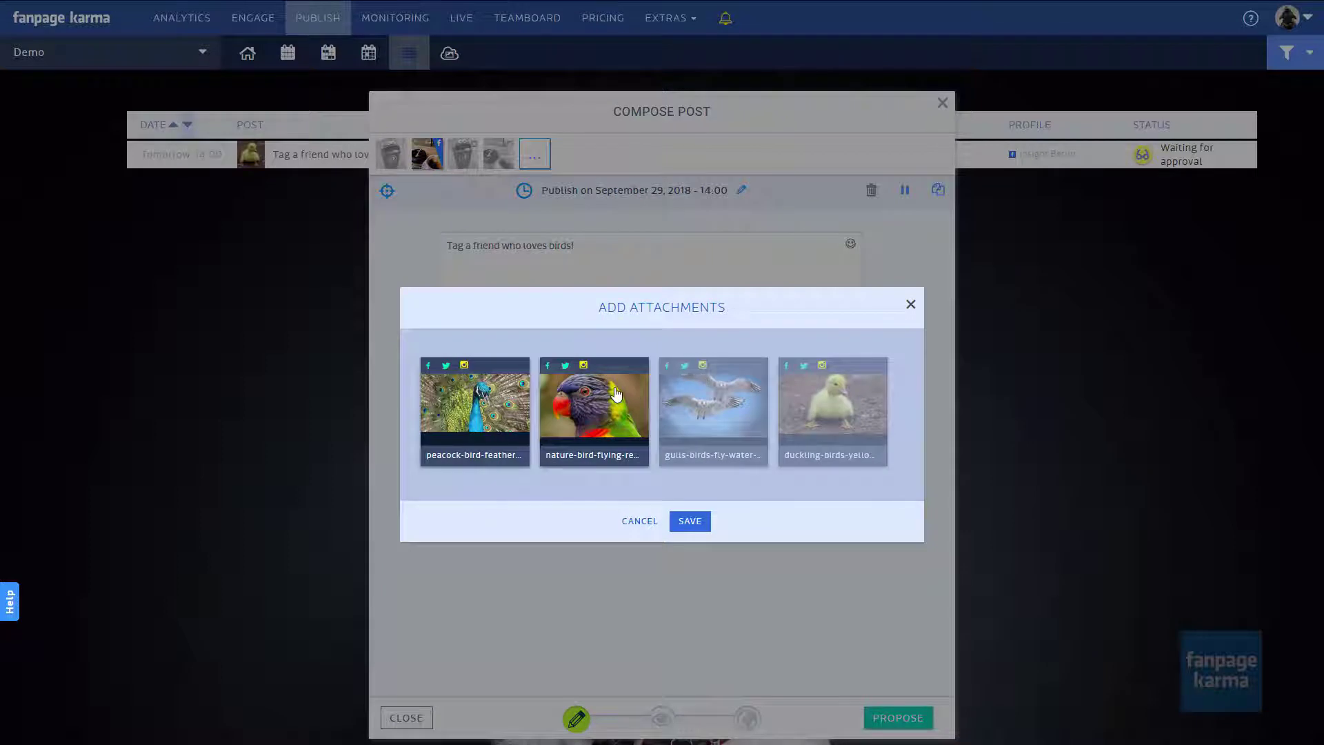
left_click(616, 393)
left_click(690, 521)
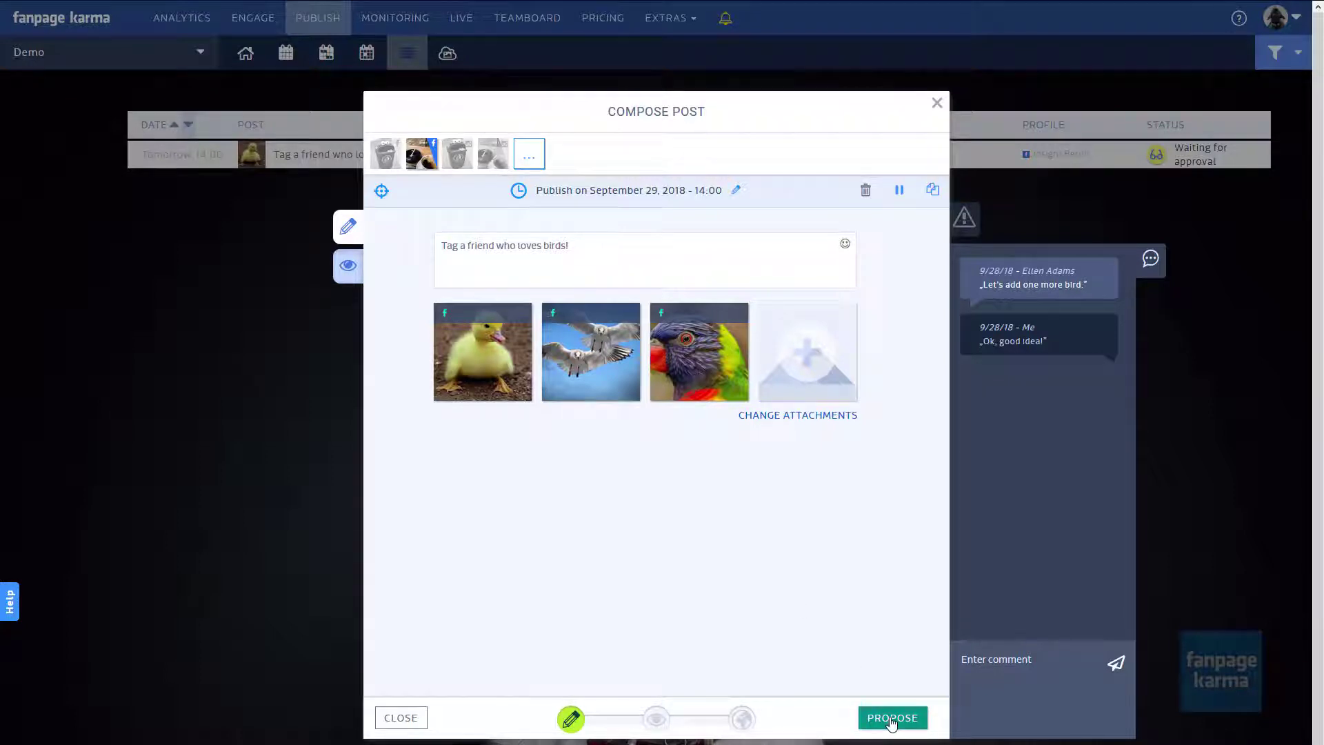
left_click(891, 718)
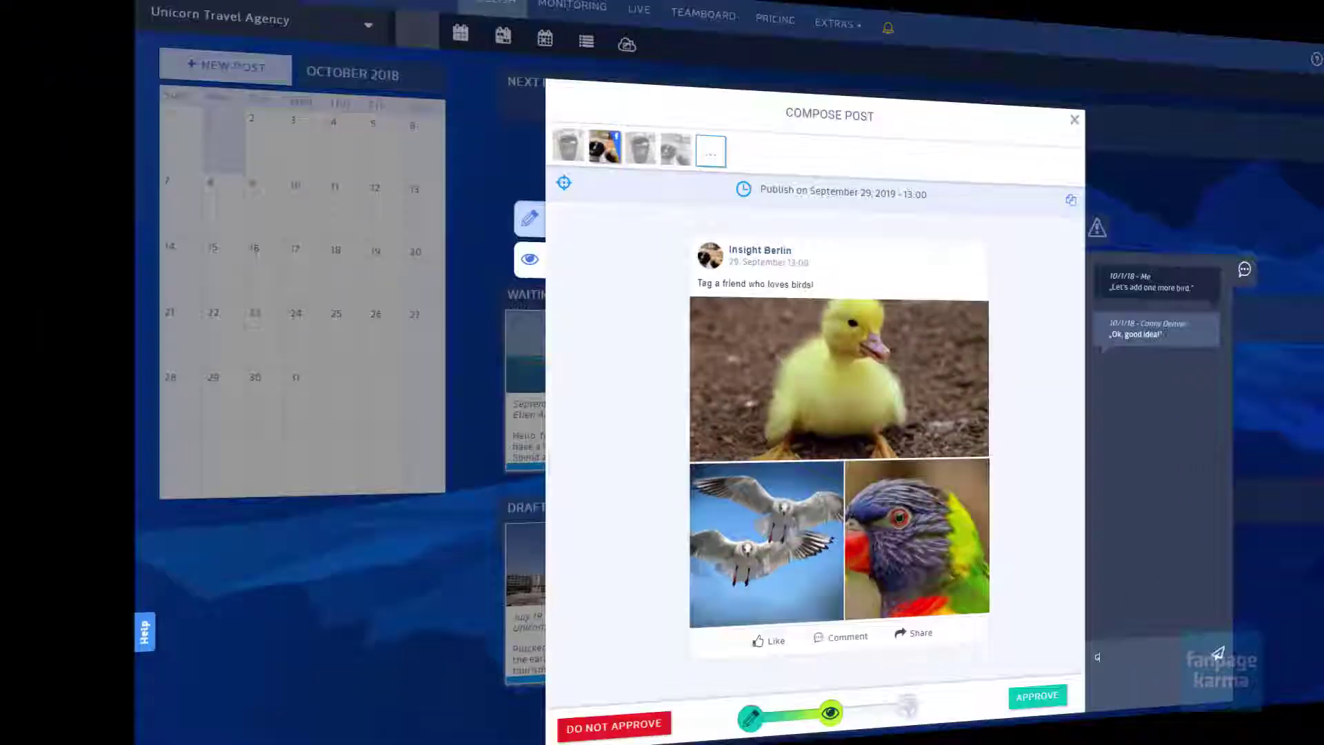
As the approver, send the comment "Great." and approve the bird post.
type("Great.")
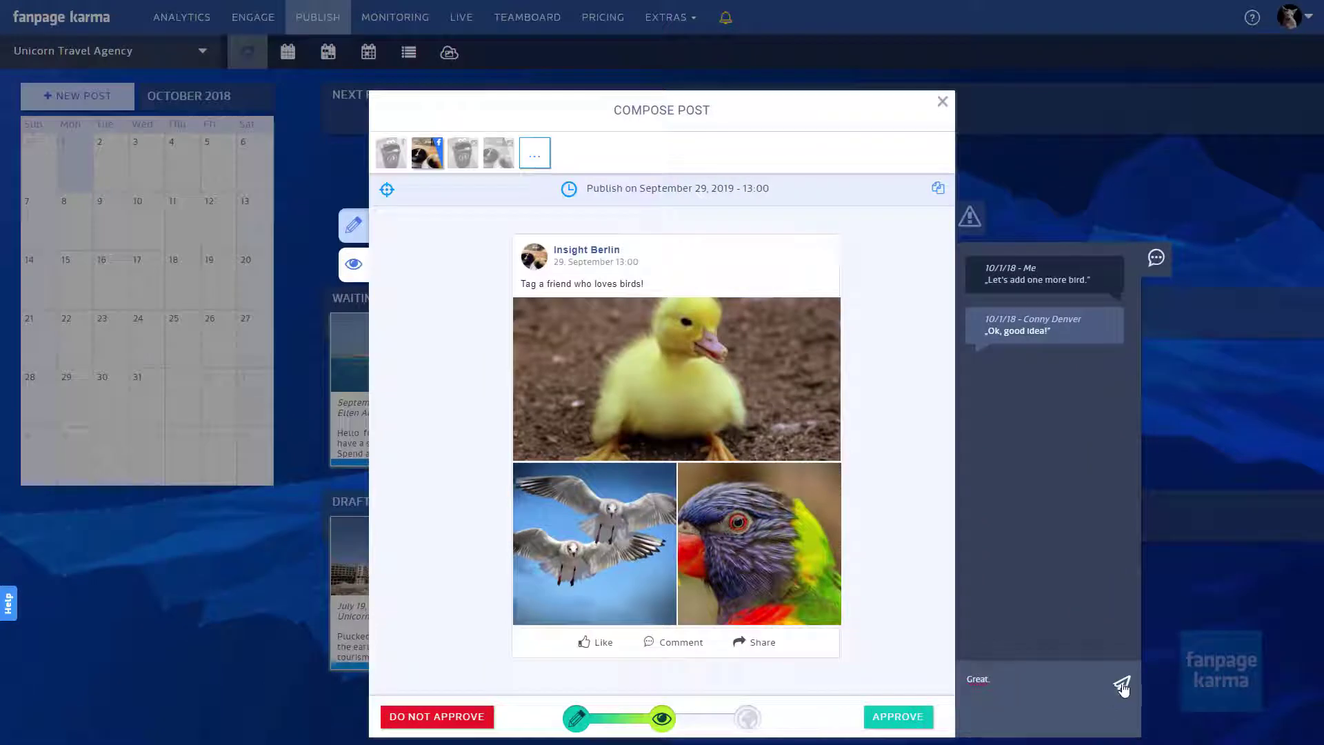
left_click(1121, 684)
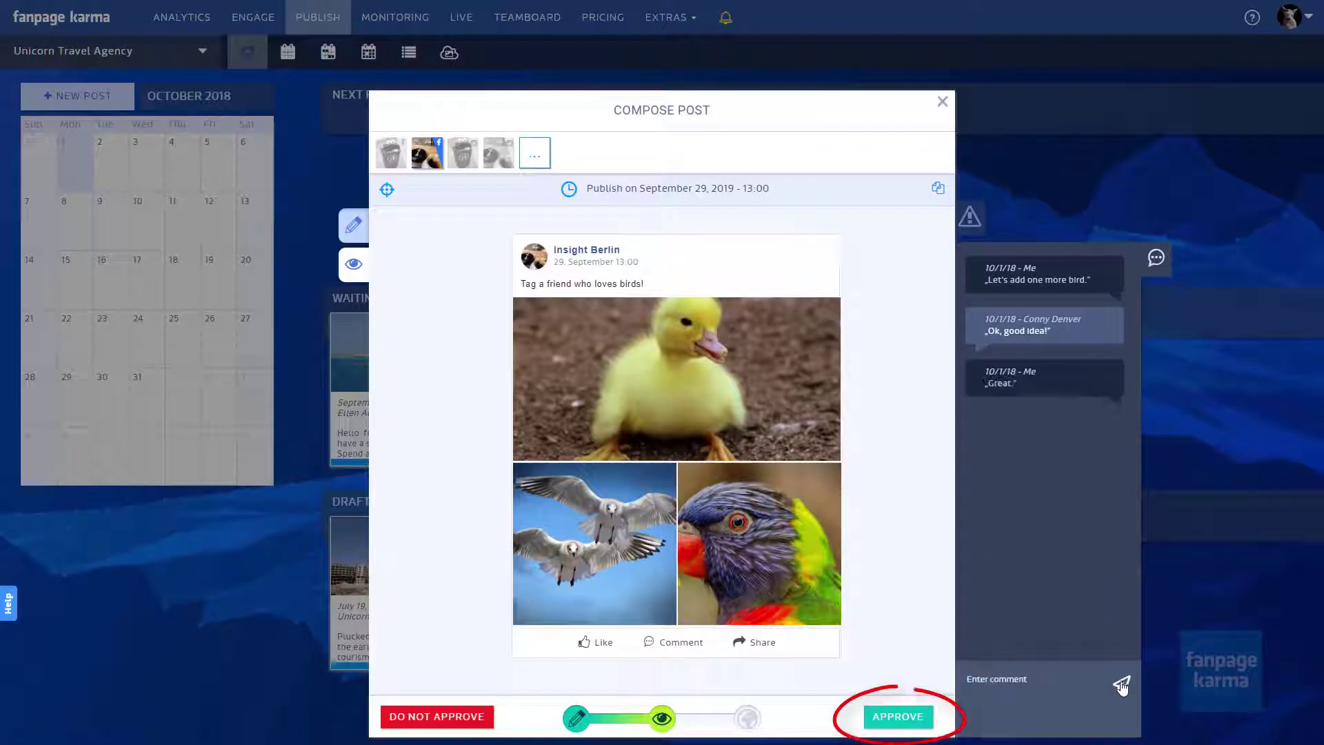
left_click(898, 717)
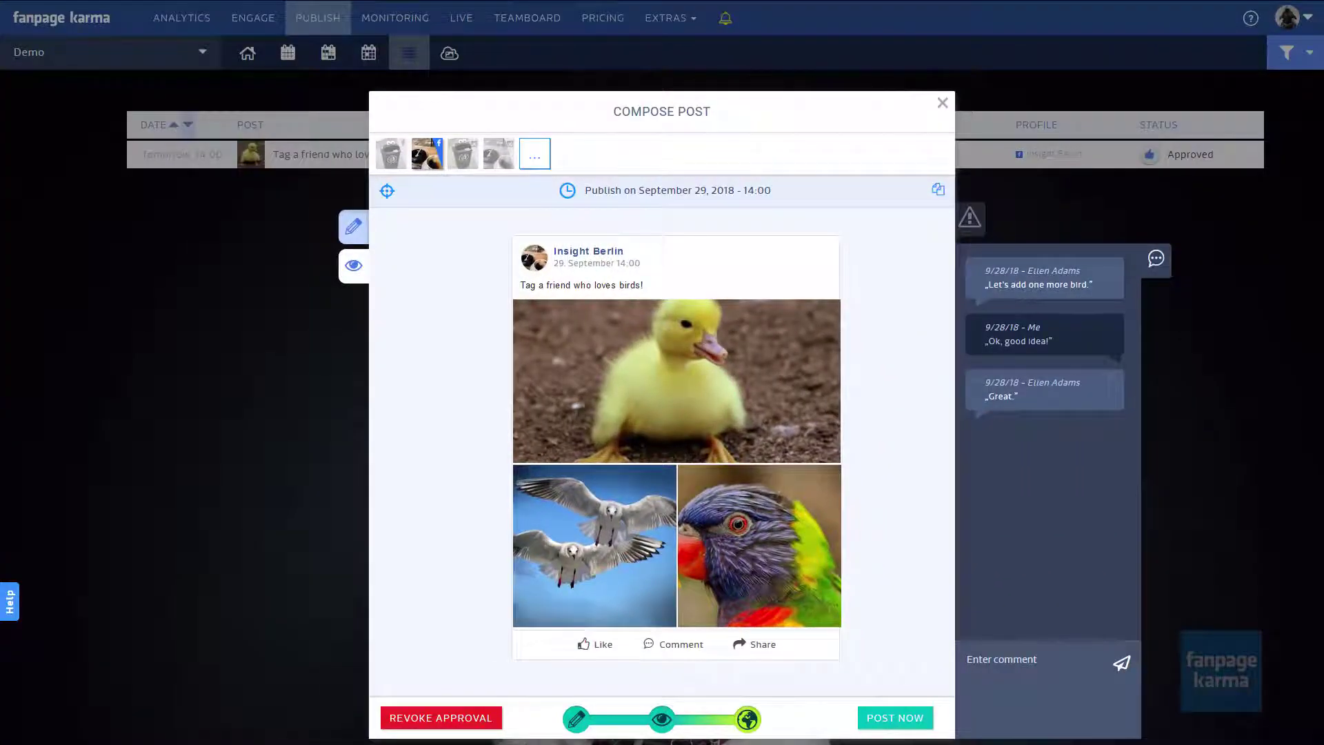
Close the post and, in the month calendar, move it from September 29 to the posts without a date.
left_click(941, 103)
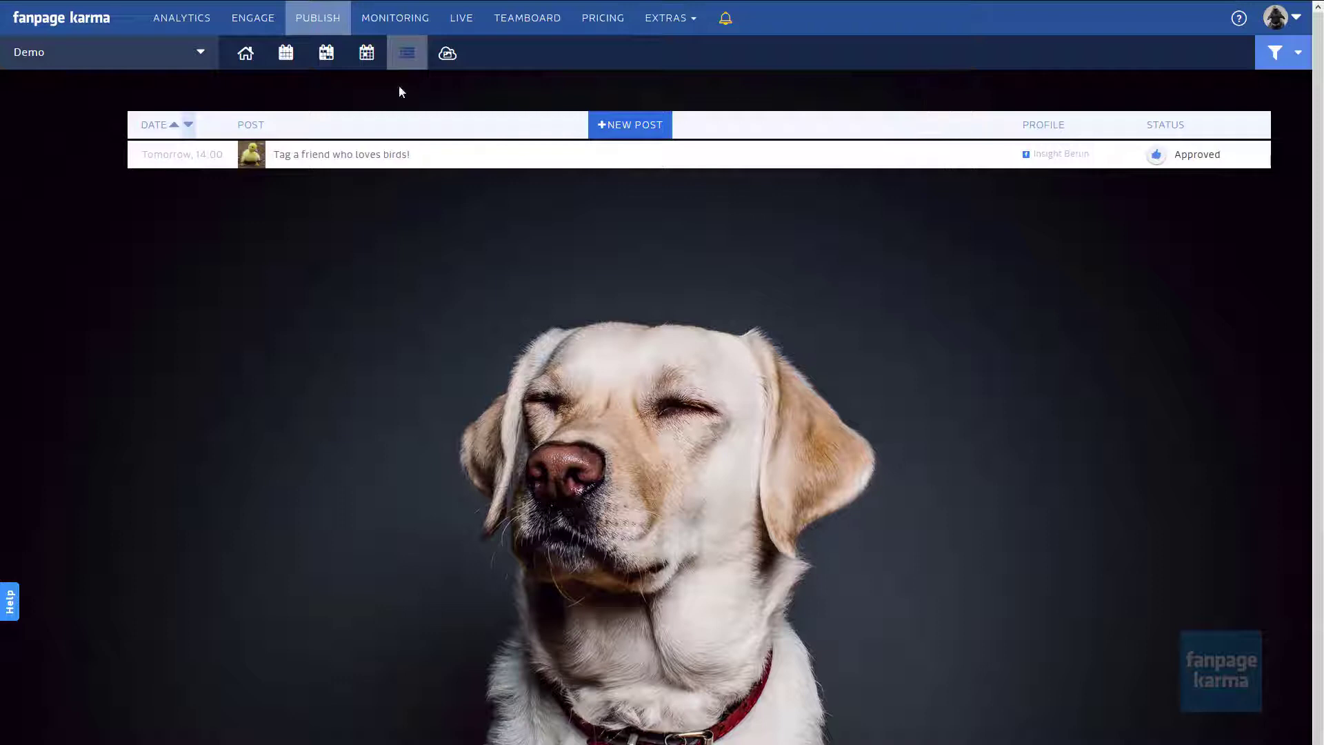
left_click(287, 60)
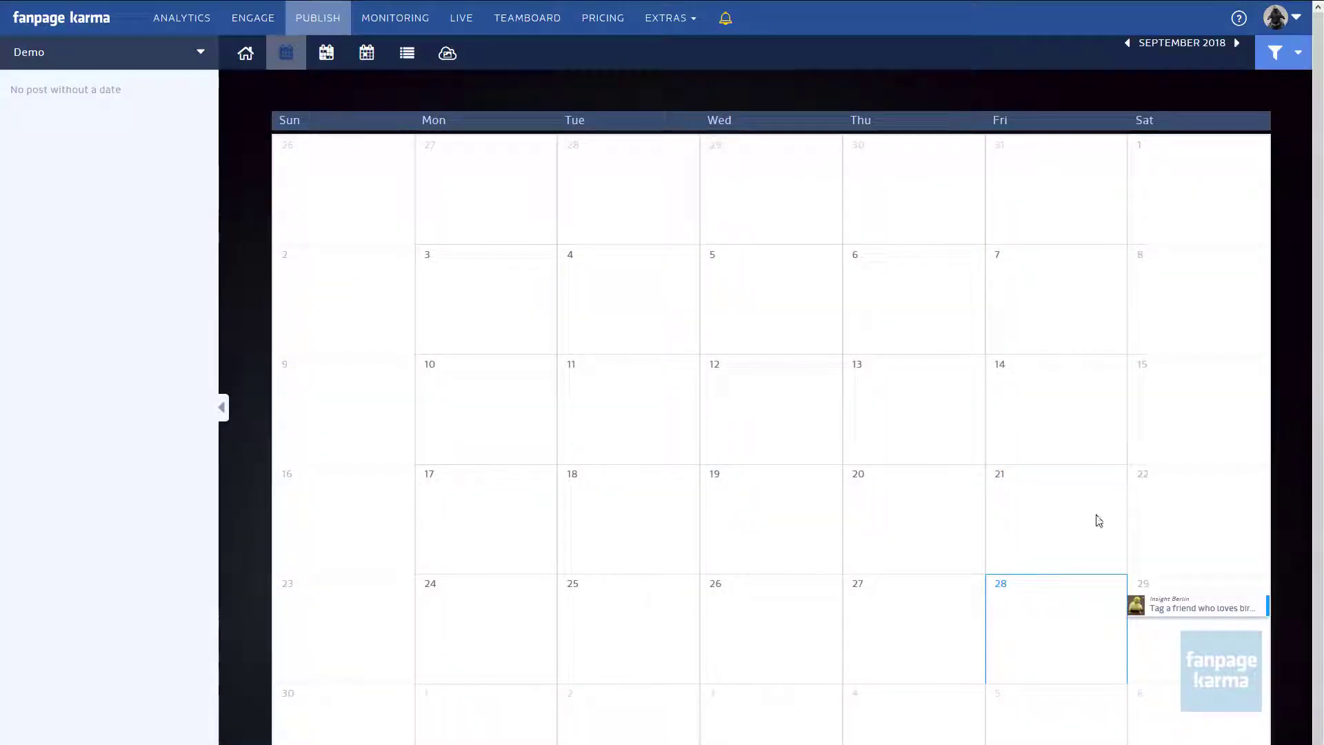
left_click_drag(1226, 614, 78, 135)
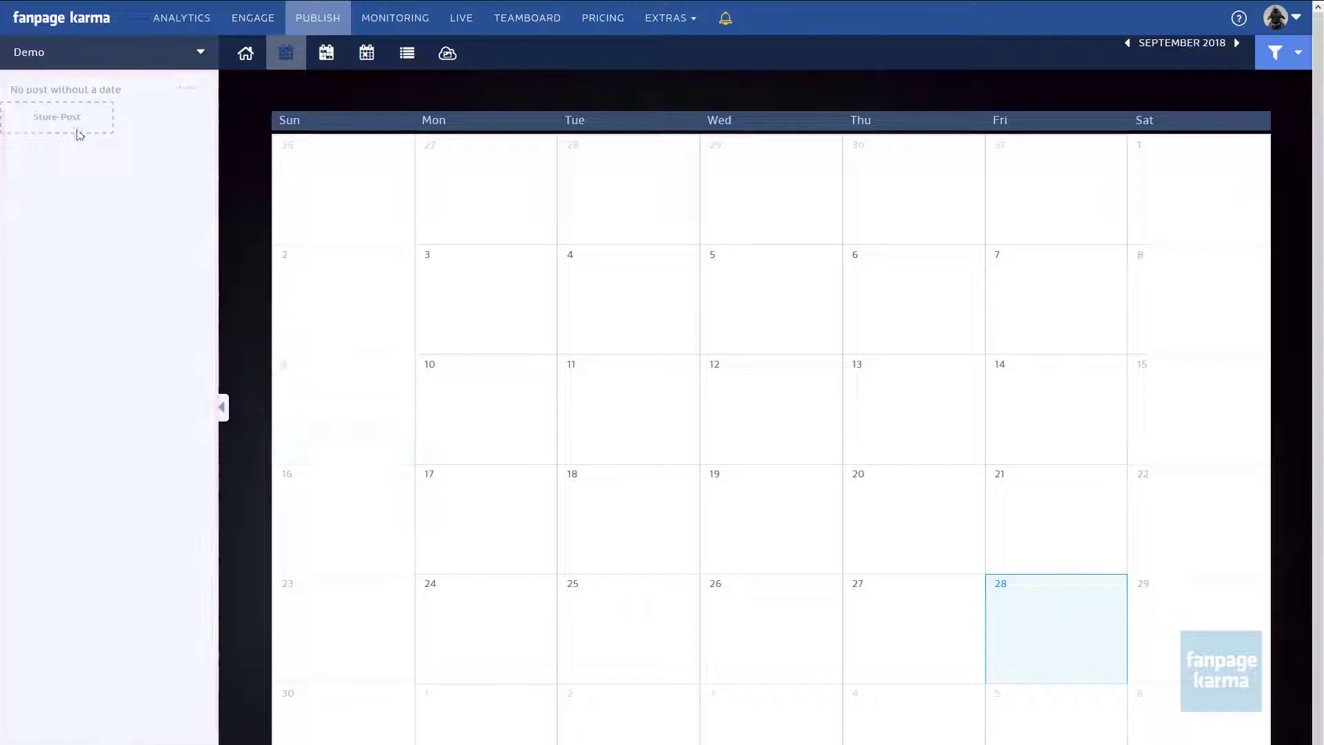